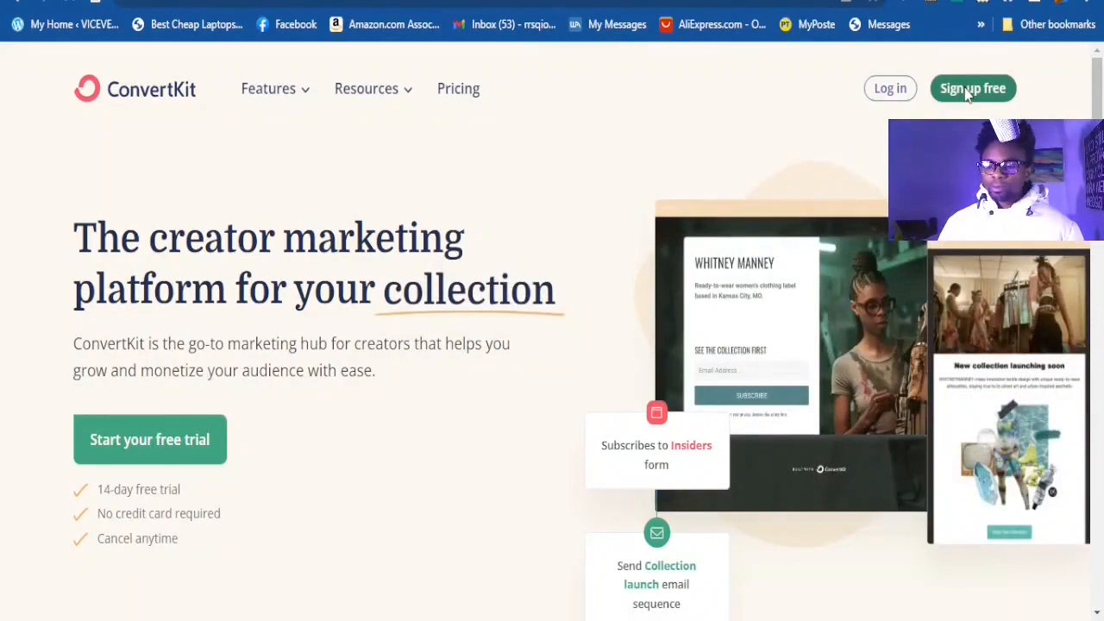
- Sign up for a free ConvertKit account with the name, email and account password, accepting the terms of service and privacy policy
left_click(970, 89)
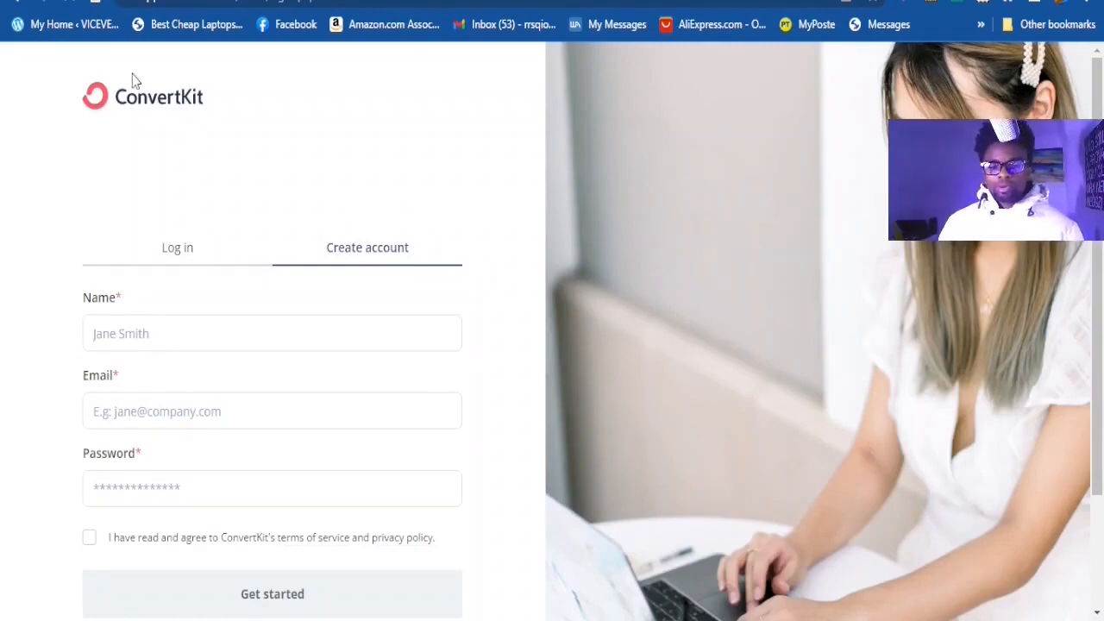
scroll(289, 316, "down", 1)
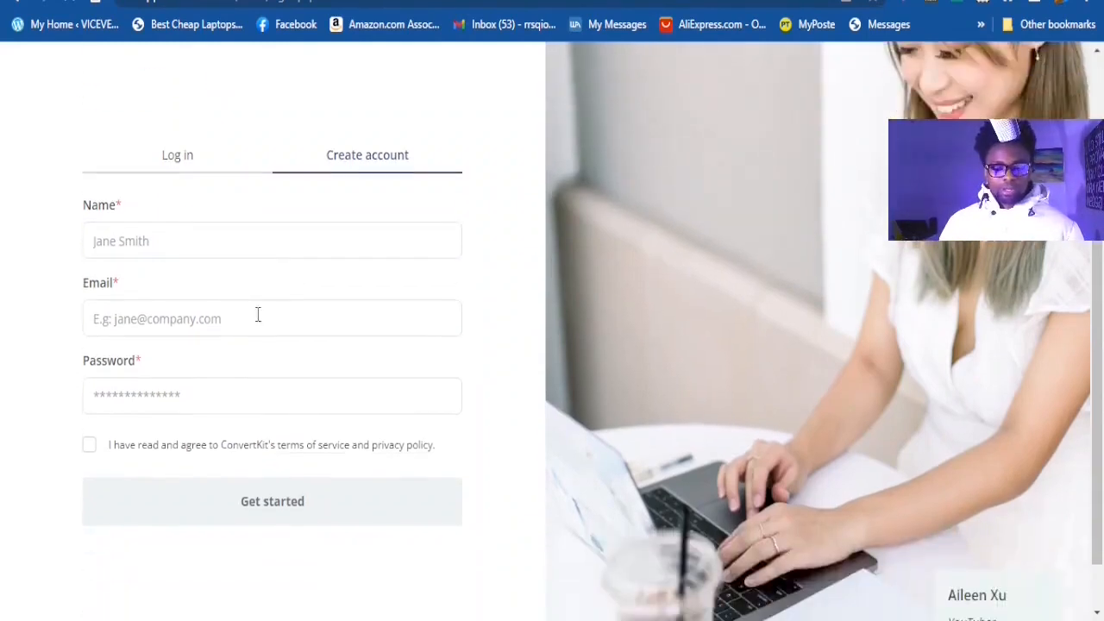
scroll(257, 315, "up", 1)
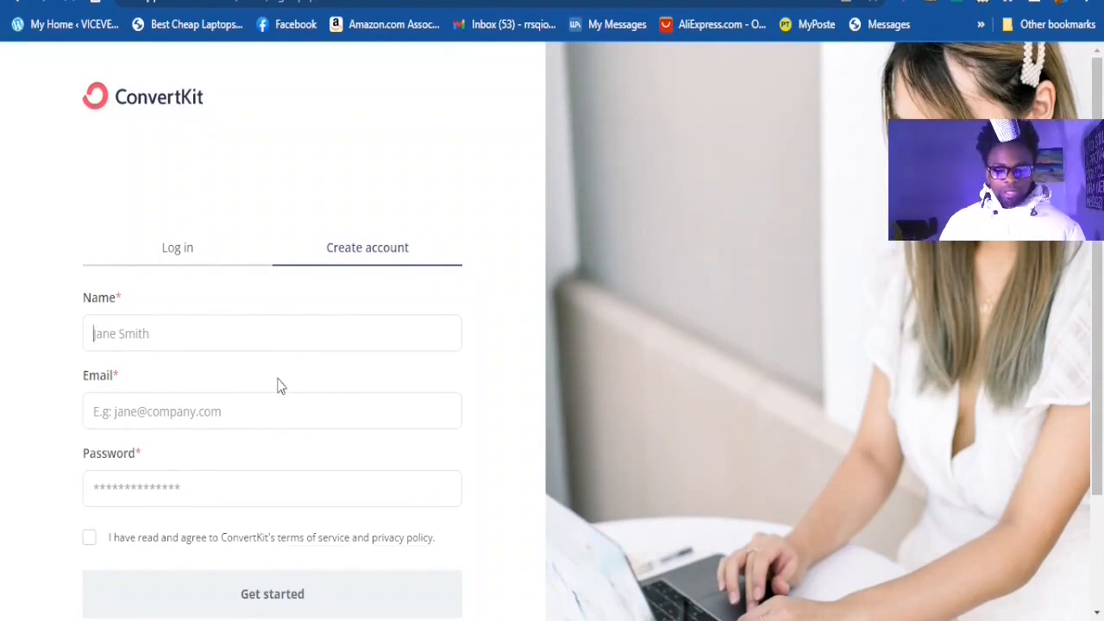
scroll(274, 380, "down", 1)
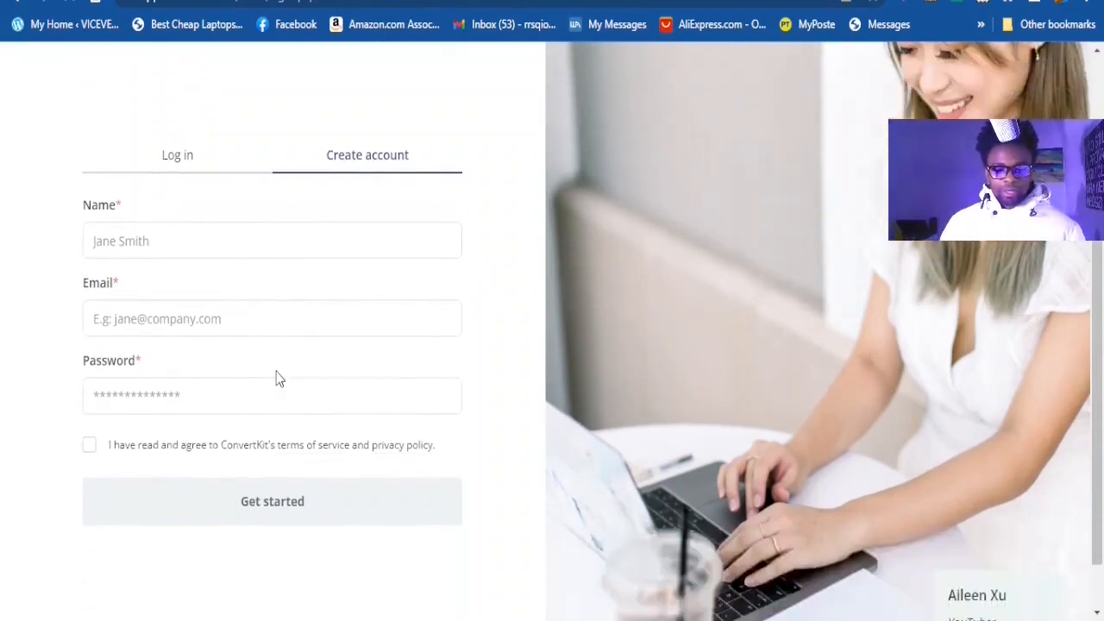
scroll(276, 377, "up", 1)
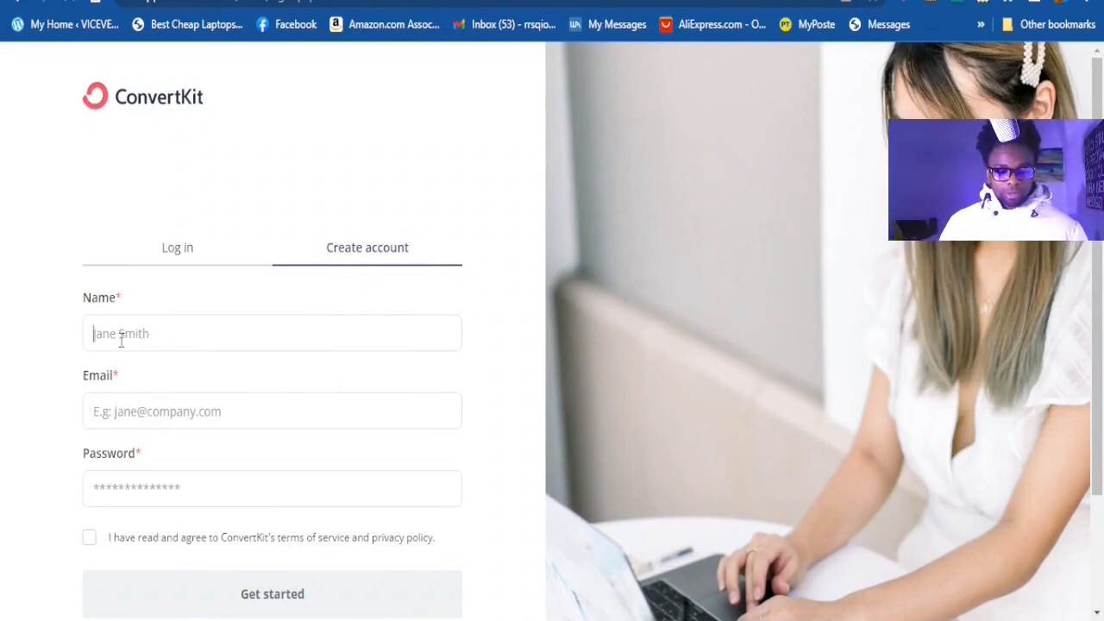
type("MIKE")
scroll(406, 392, "down", 1)
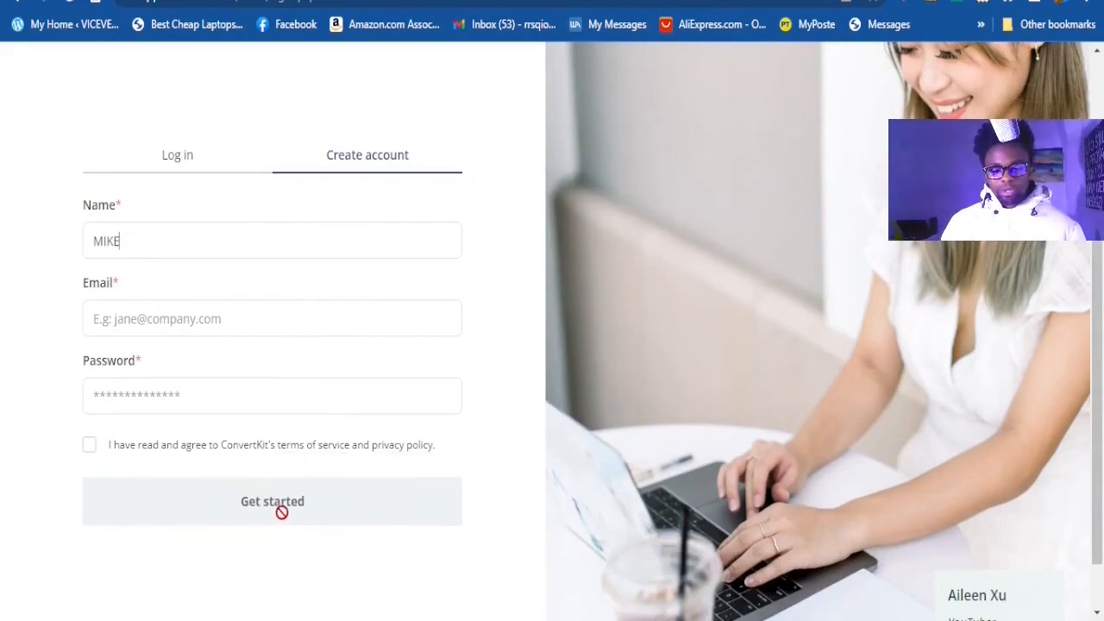
scroll(223, 353, "up", 2)
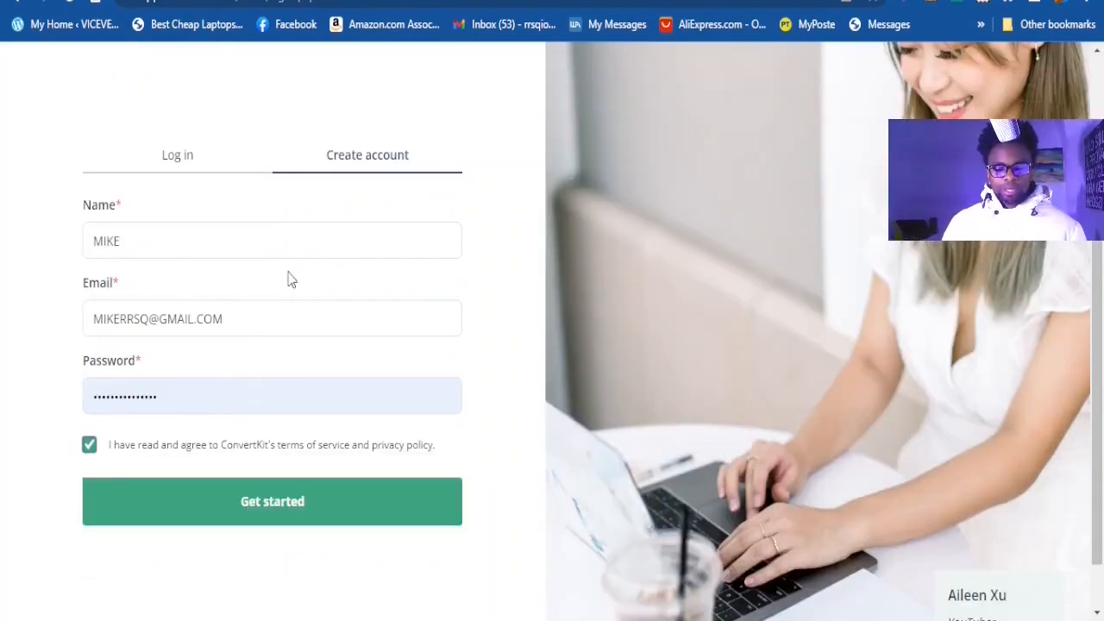
left_click(273, 509)
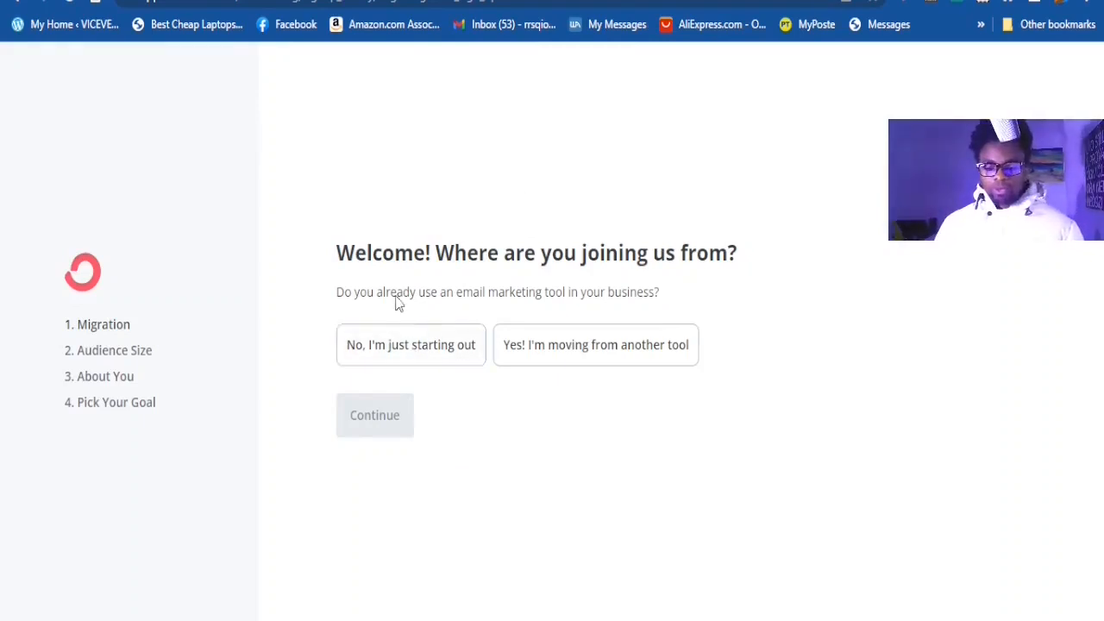
- Answer the onboarding questions with "No, I'm just starting out" and an audience size of 1 to 1,000
left_click(418, 353)
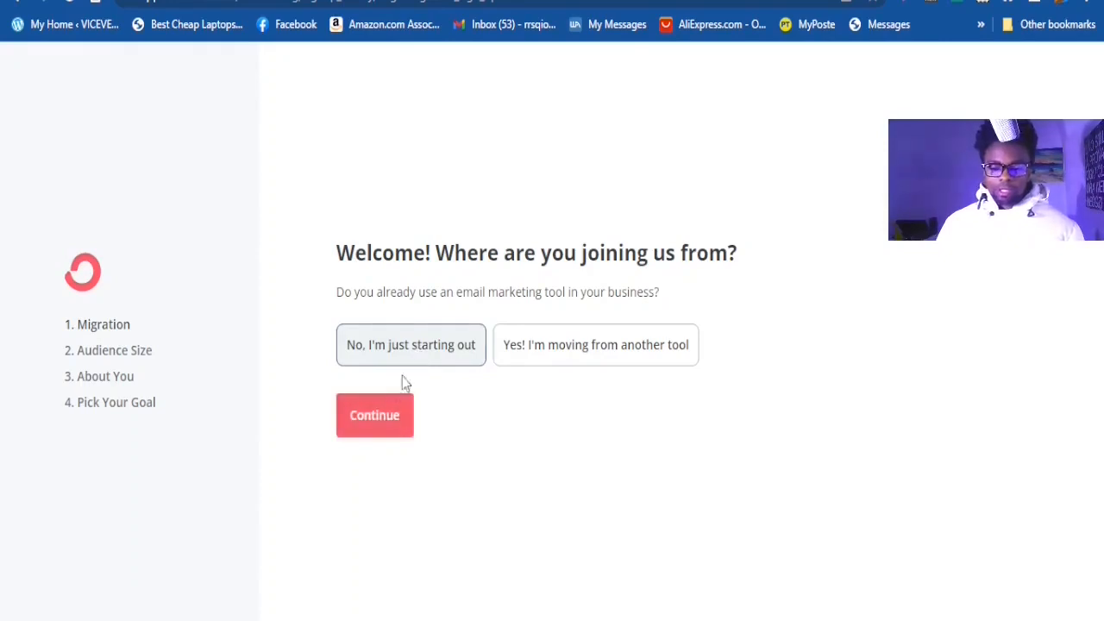
left_click(369, 420)
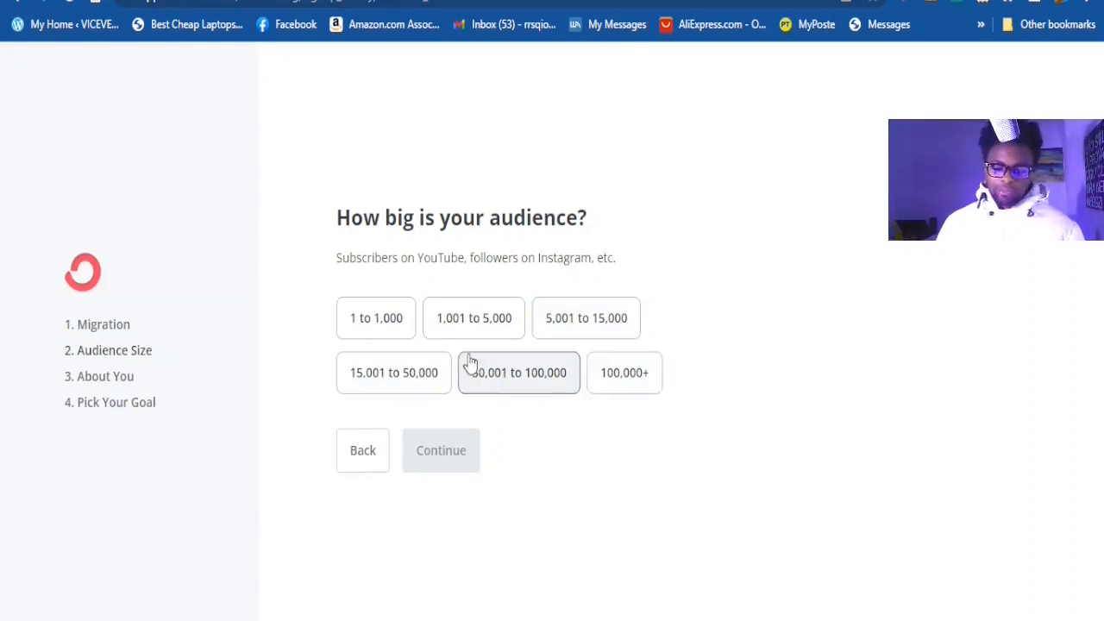
left_click(369, 330)
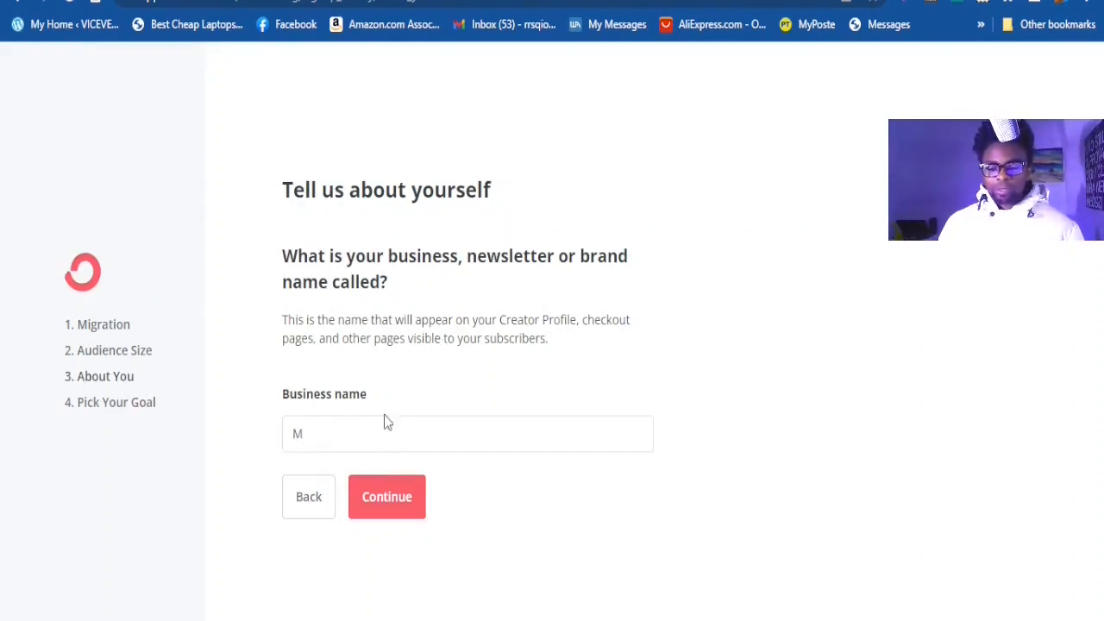
- Submit the business name and accept the suggested ck.page address as the ConvertKit domain
left_click(388, 514)
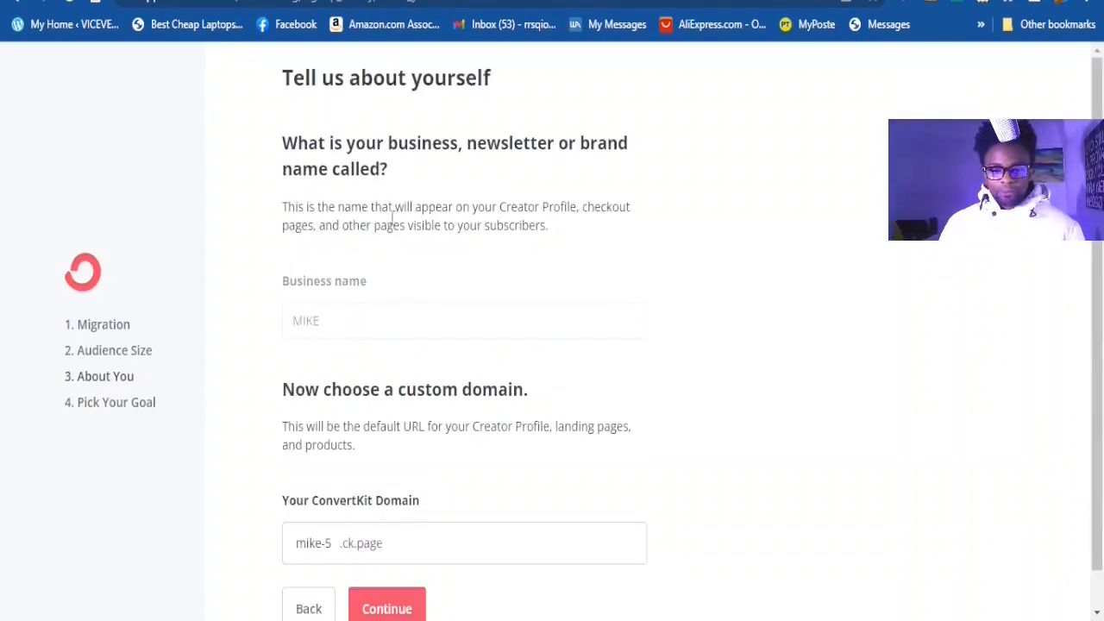
scroll(465, 377, "down", 1)
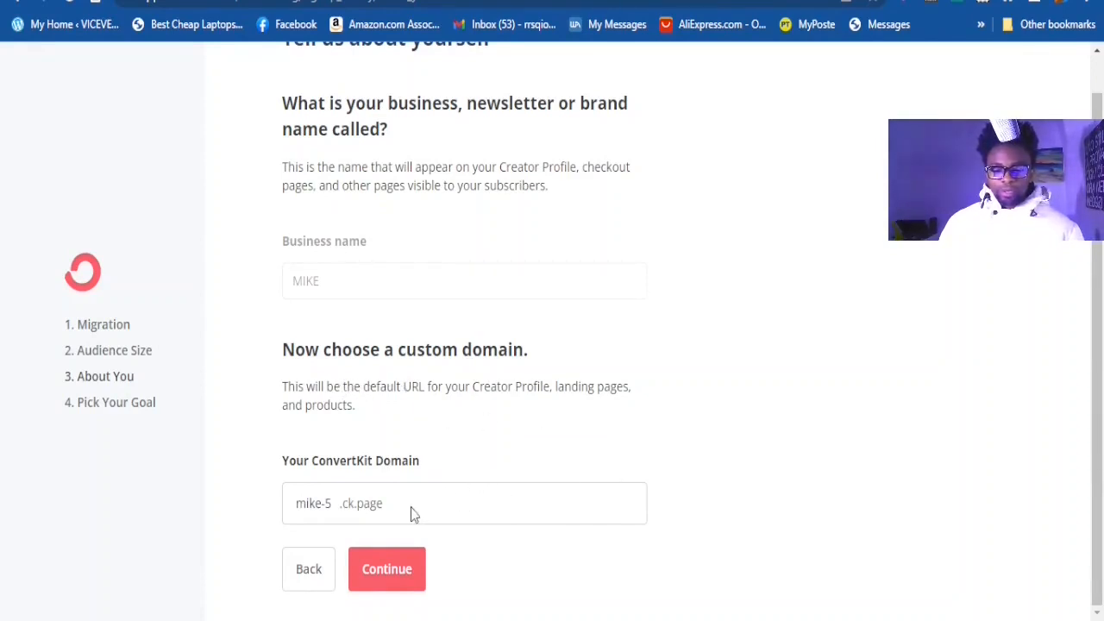
left_click(407, 576)
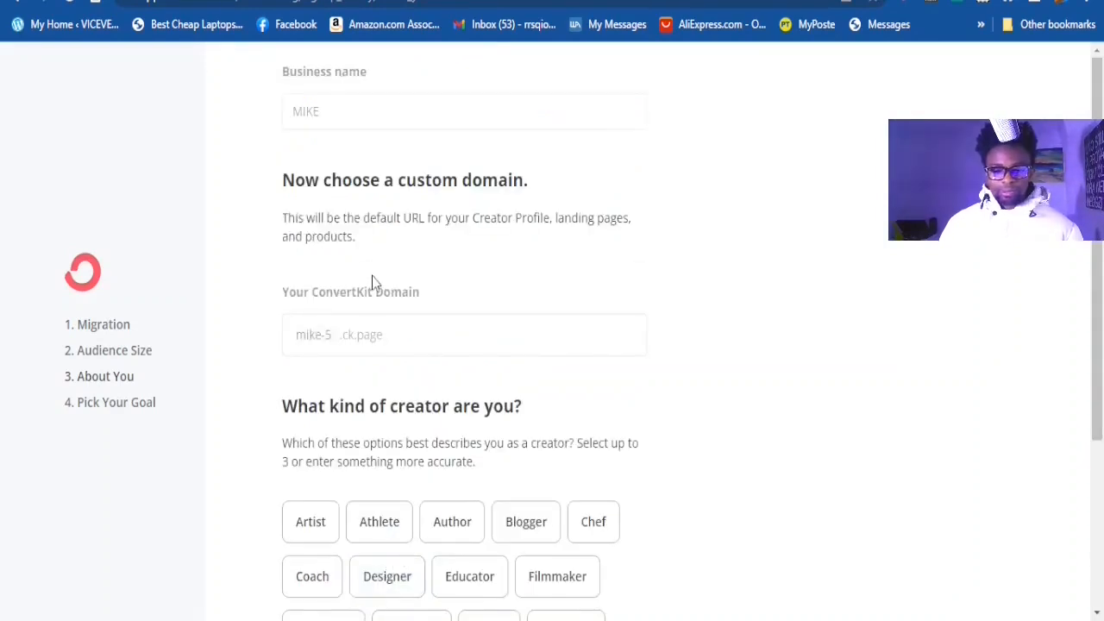
- Choose Marketer as the kind of creator and continue to the goal question
scroll(699, 383, "down", 3)
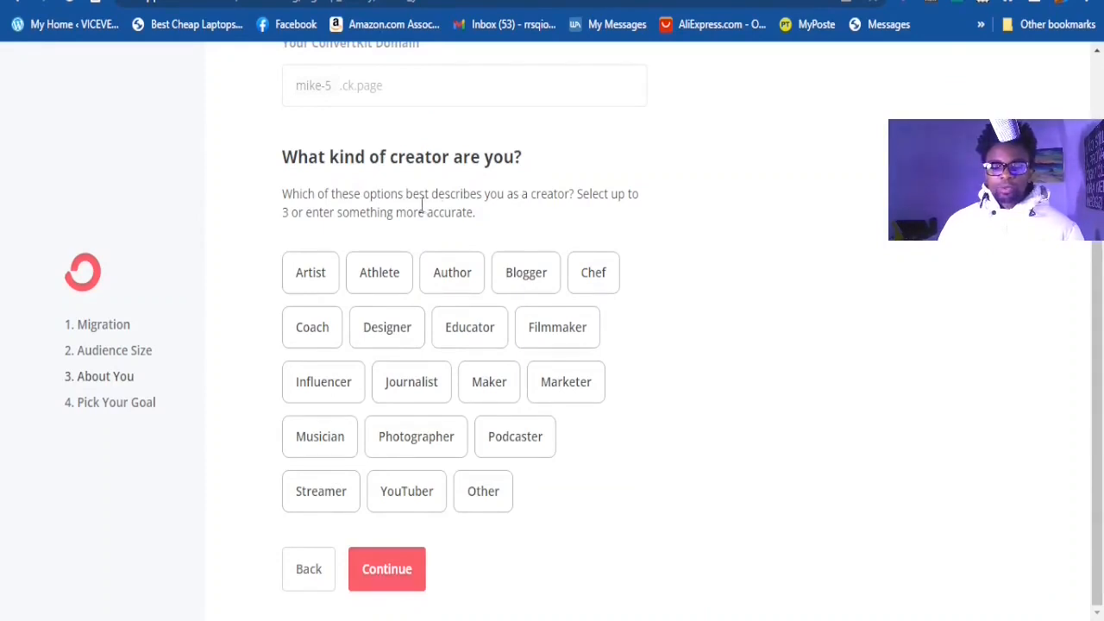
left_click(324, 274)
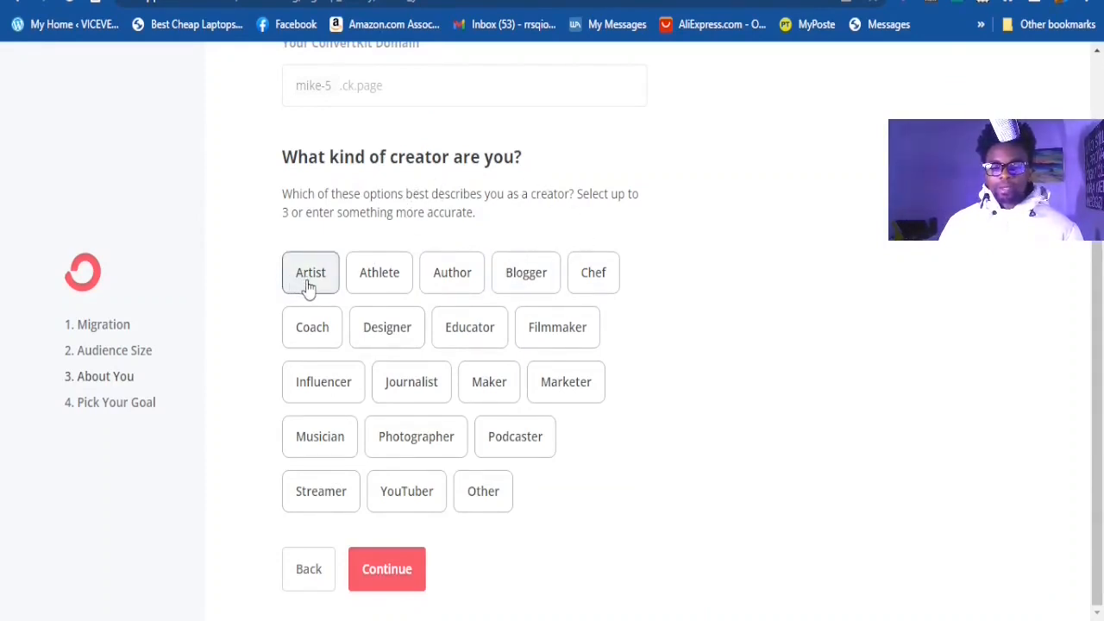
left_click(381, 291)
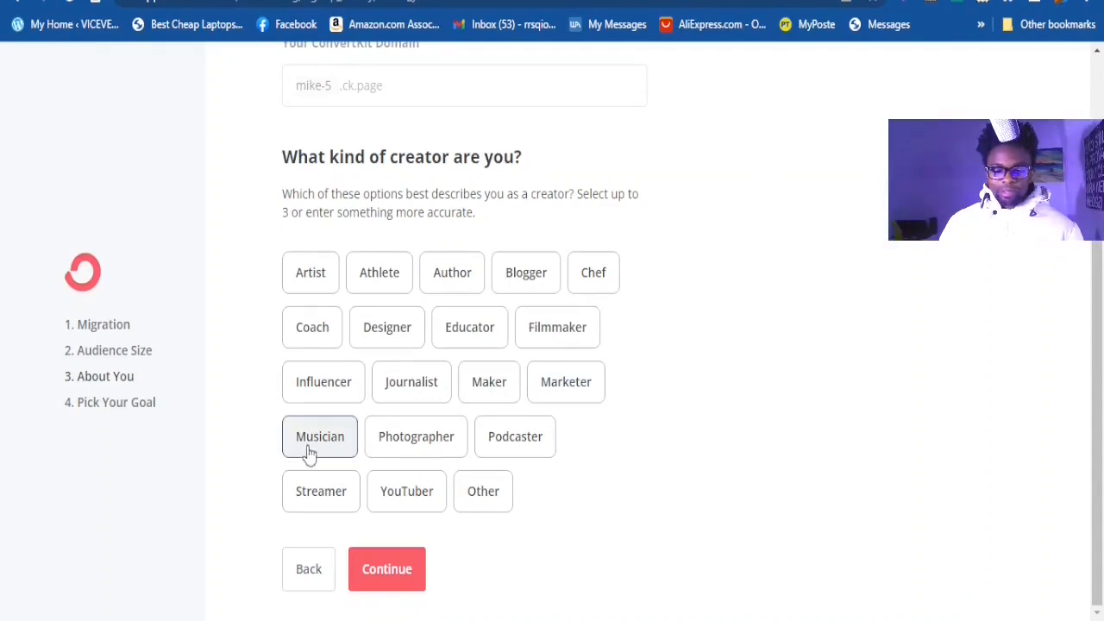
left_click(566, 388)
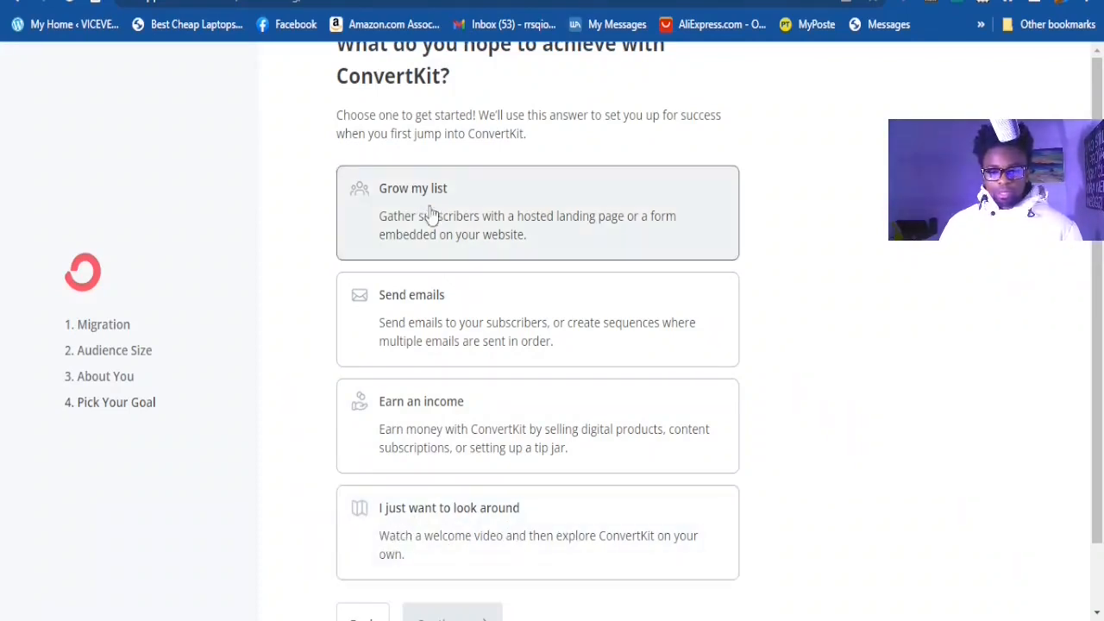
- Set "Grow my list" as the goal, finish onboarding and dismiss the welcome video
left_click(423, 200)
scroll(517, 461, "down", 1)
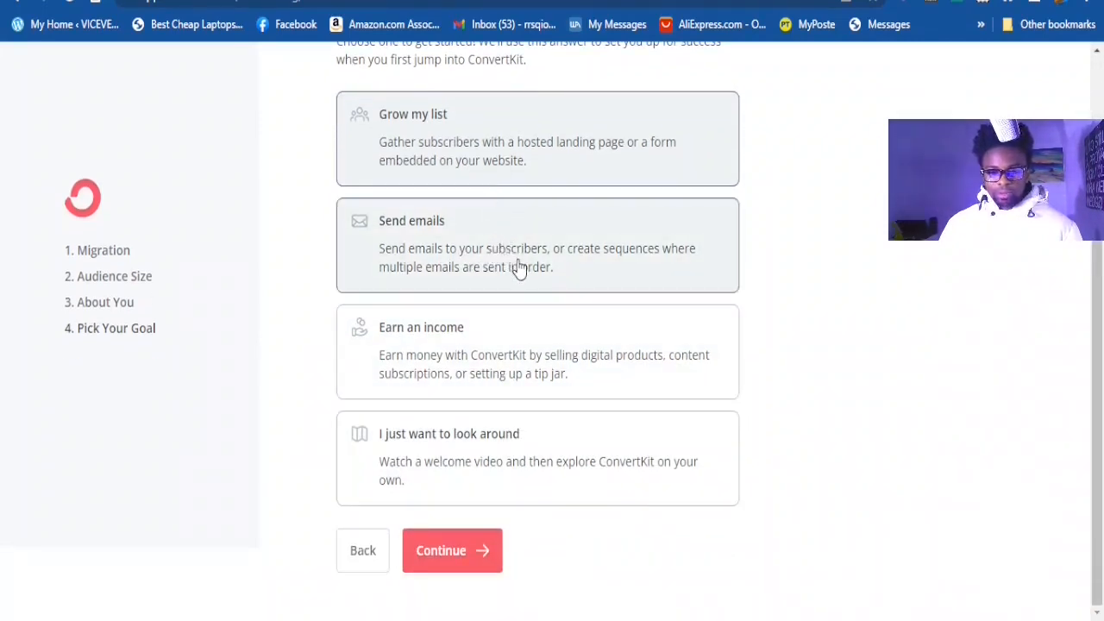
left_click(444, 552)
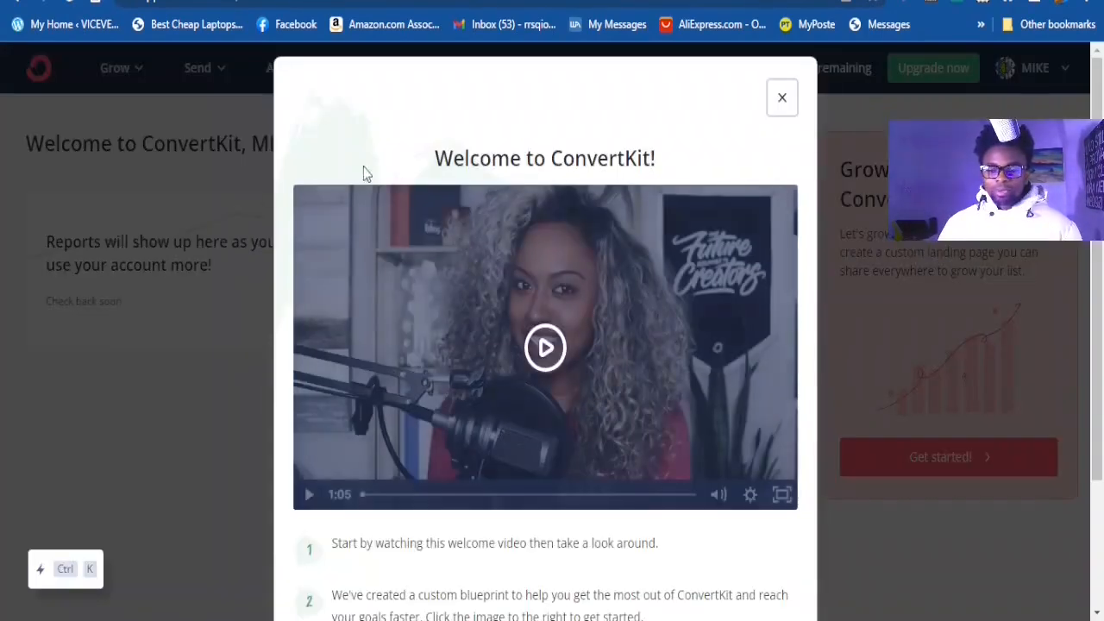
left_click(781, 99)
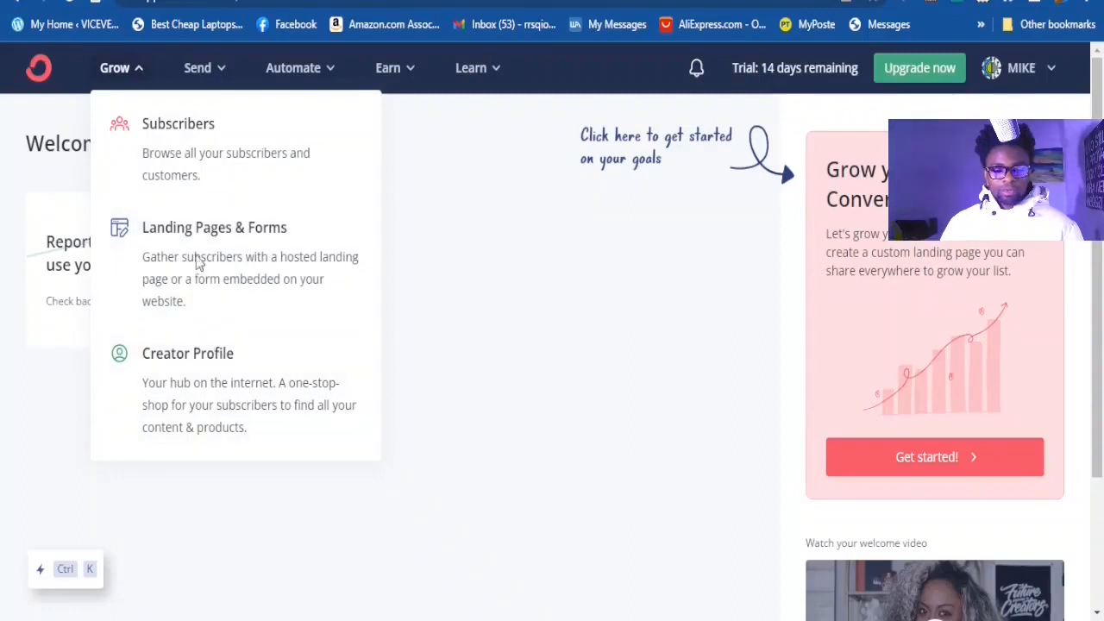
- Start a new form from Landing Pages & Forms and give it the Inline display format
left_click(205, 239)
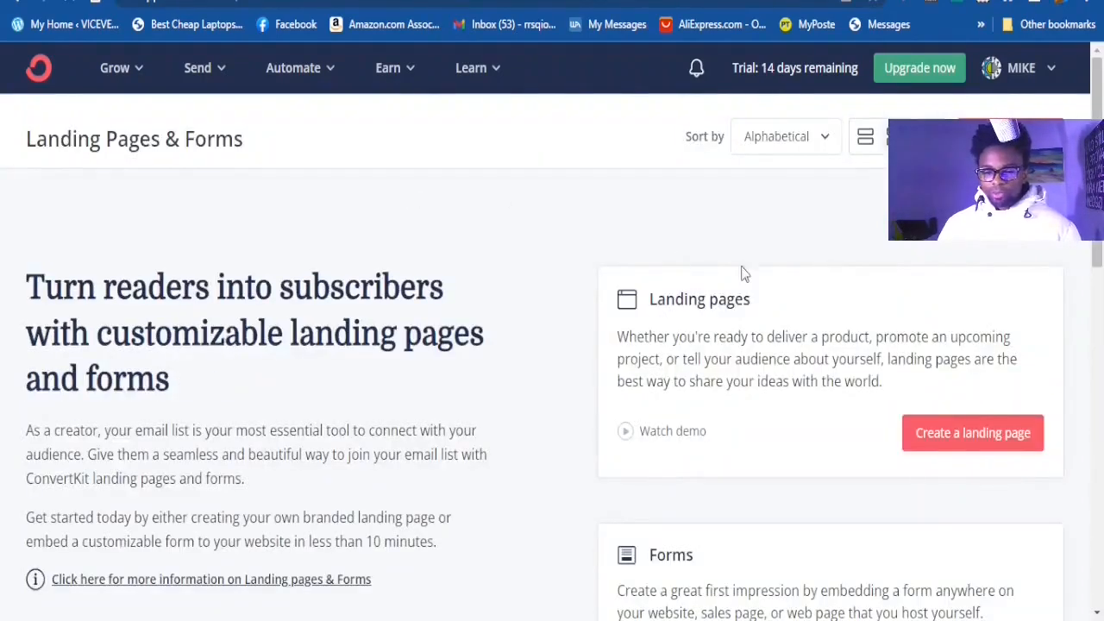
scroll(476, 353, "down", 1)
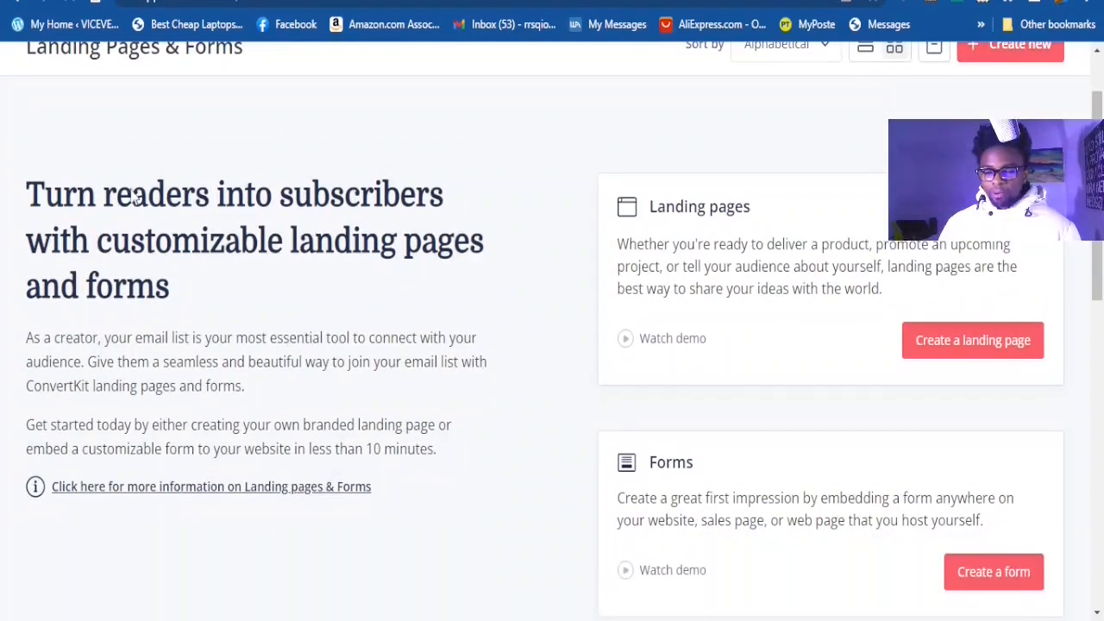
scroll(700, 401, "down", 2)
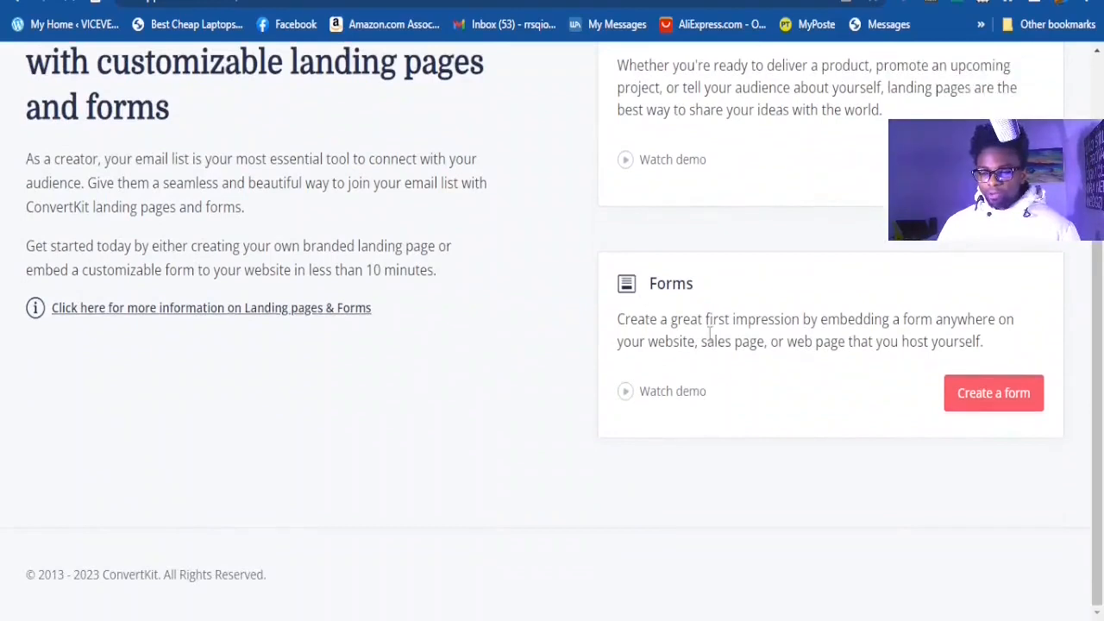
scroll(709, 332, "up", 2)
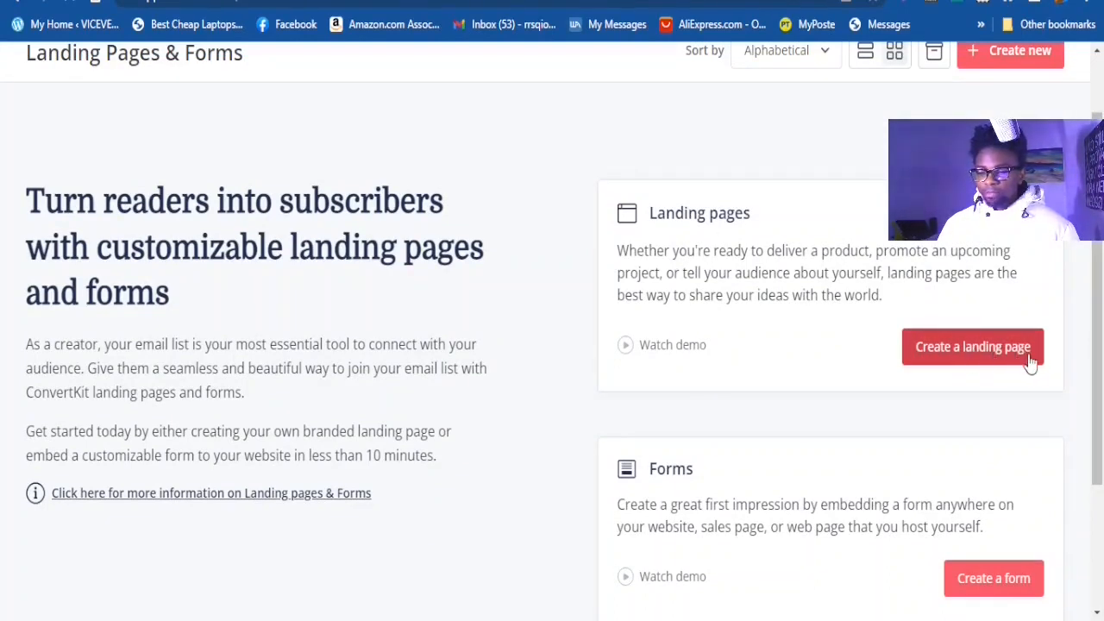
scroll(842, 370, "down", 2)
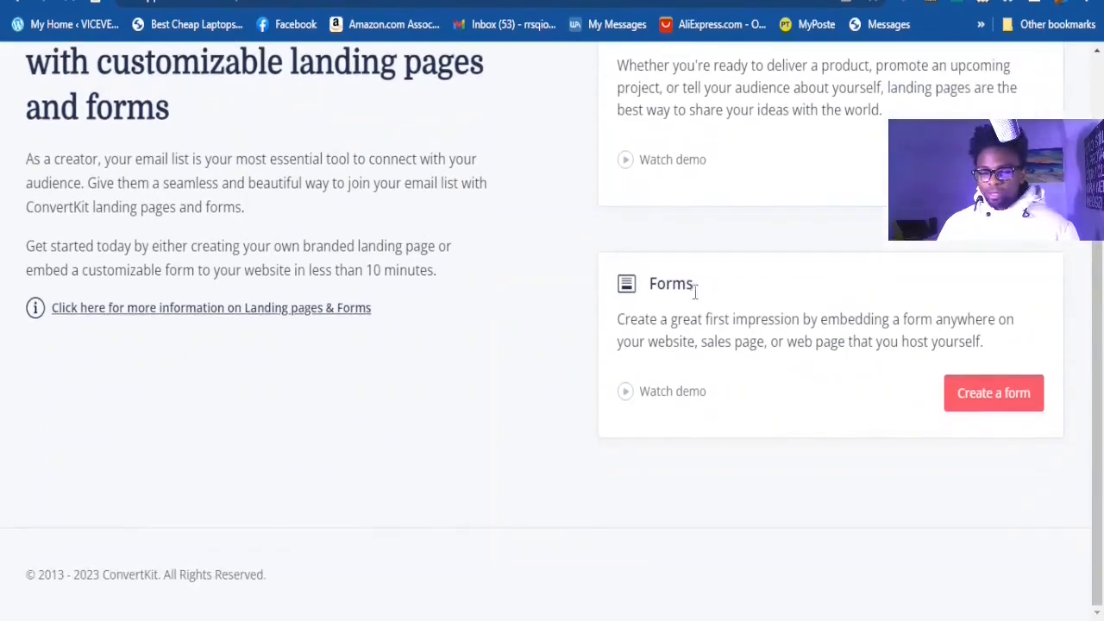
scroll(694, 292, "up", 1)
scroll(956, 406, "down", 1)
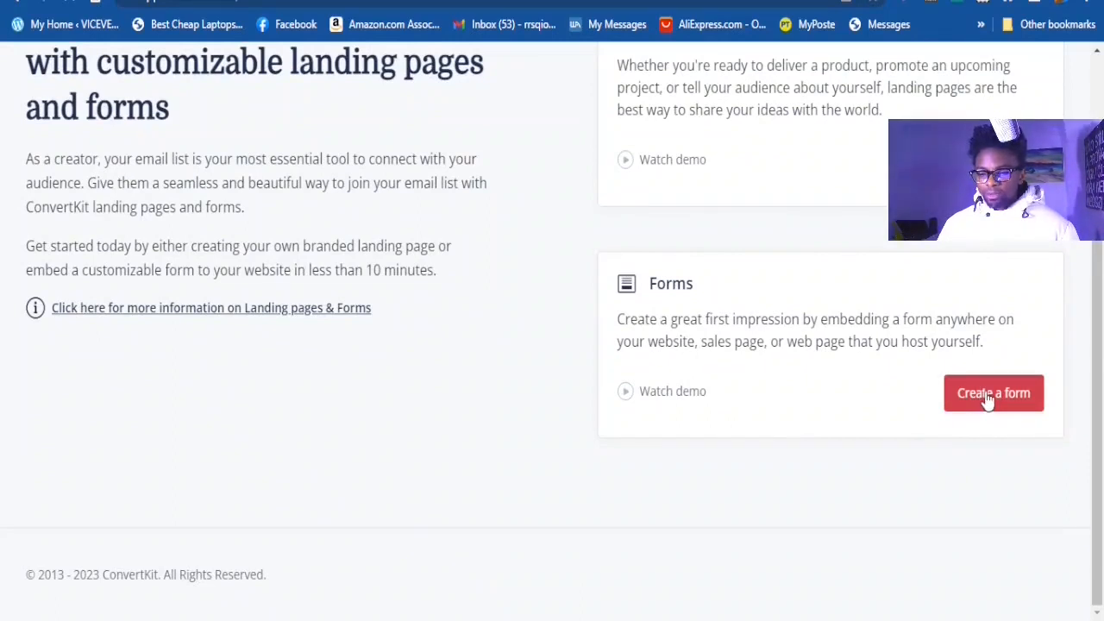
left_click(989, 397)
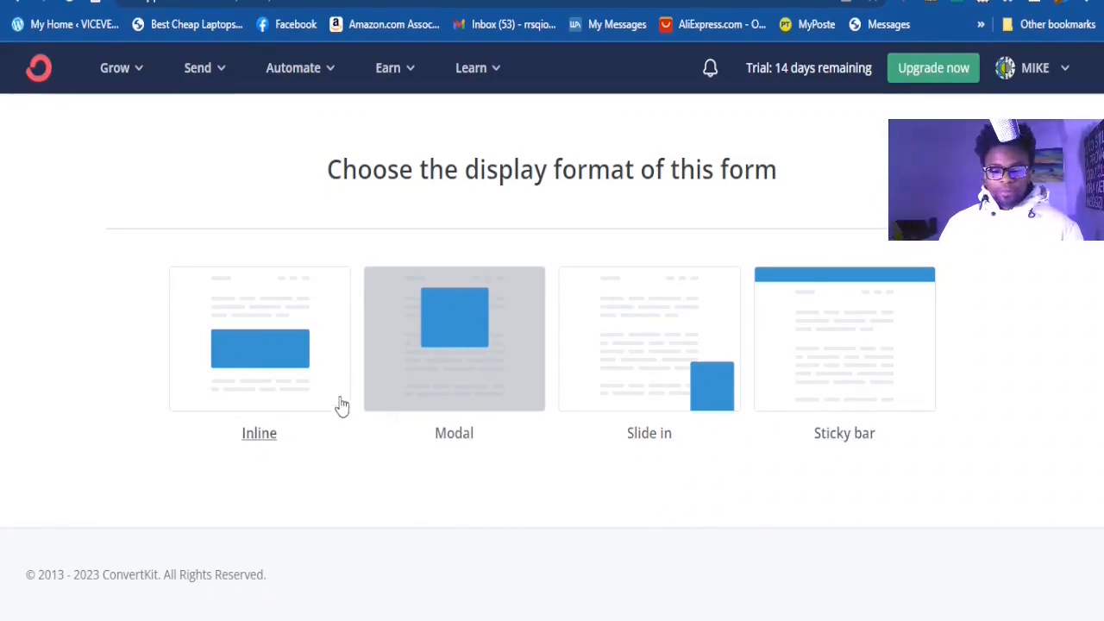
left_click(260, 442)
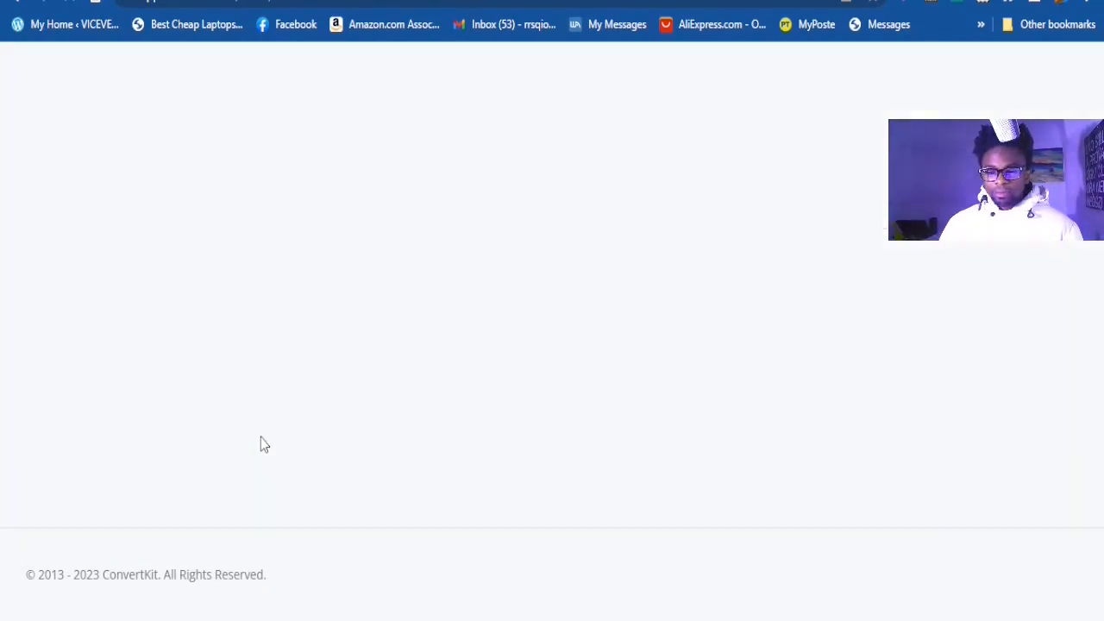
- Look through the available templates for the inline form, from Charlotte to Rainier
scroll(363, 441, "up", 1)
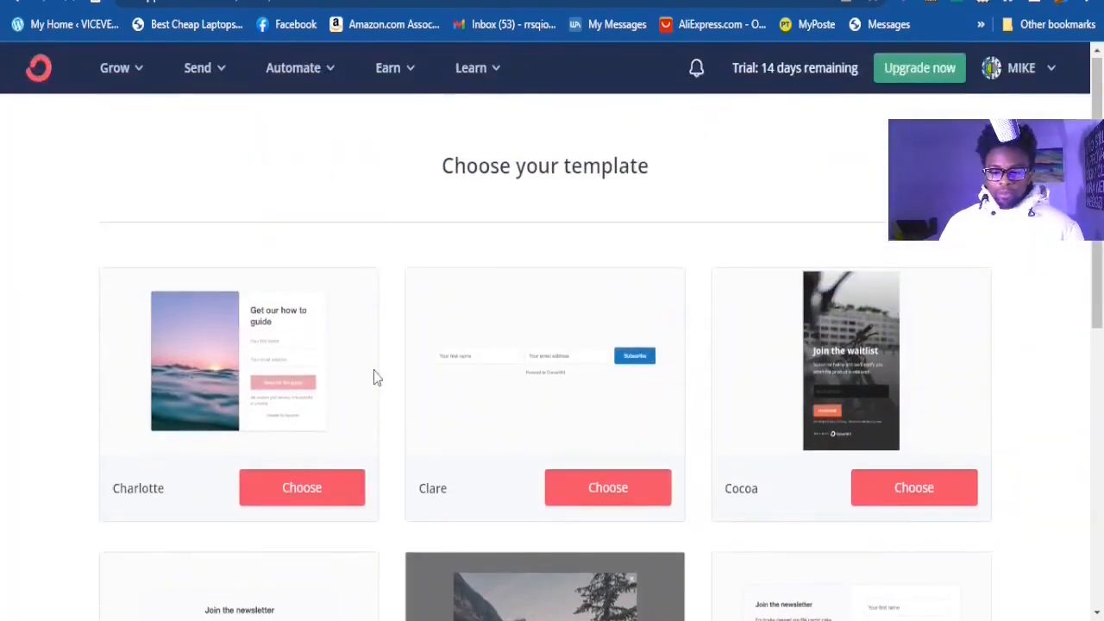
scroll(377, 377, "down", 1)
scroll(377, 377, "up", 1)
scroll(554, 341, "down", 1)
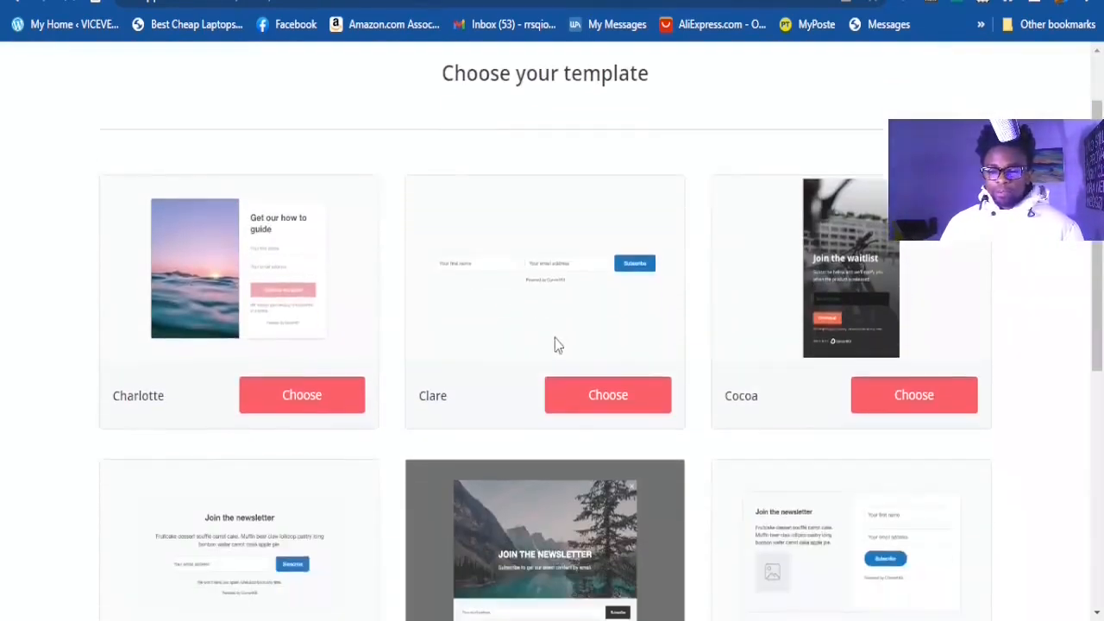
scroll(746, 367, "down", 2)
scroll(518, 345, "up", 3)
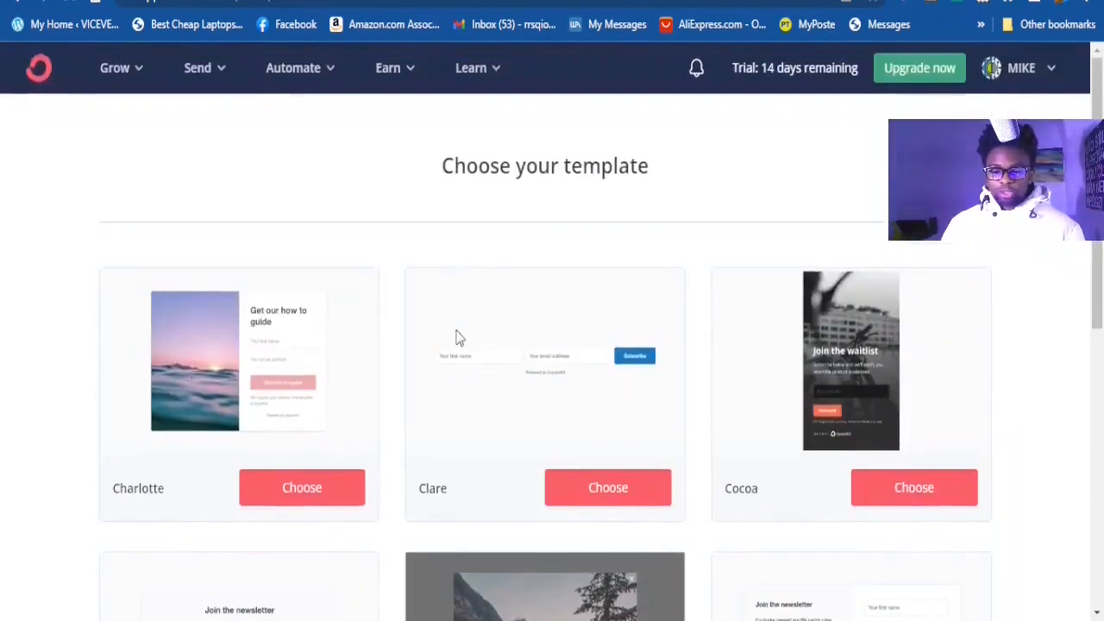
scroll(803, 276, "down", 2)
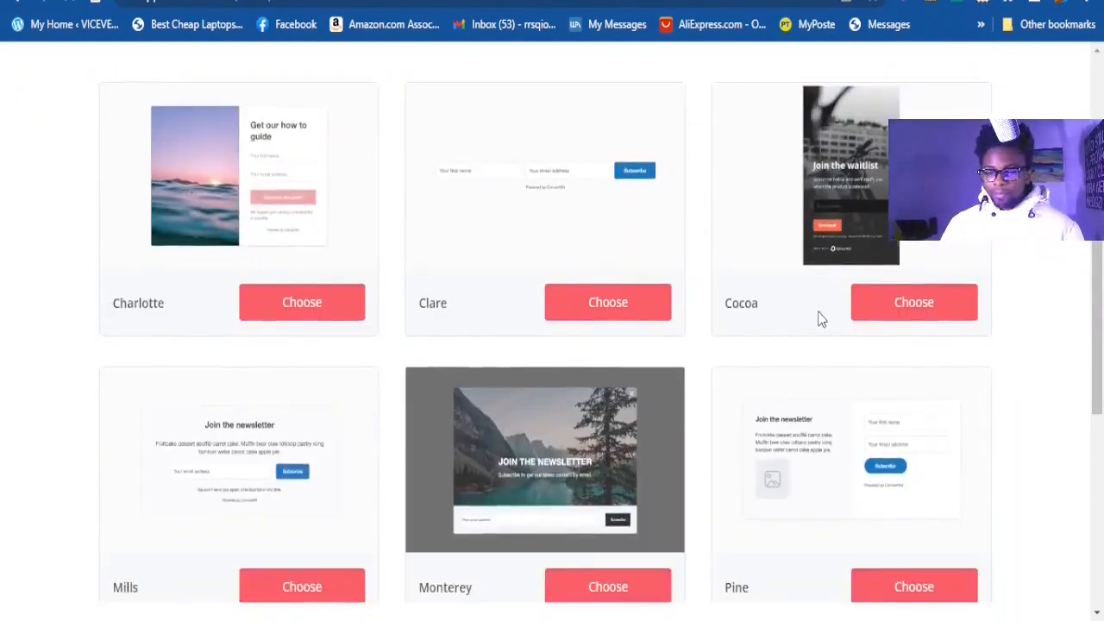
scroll(733, 324, "down", 1)
scroll(250, 406, "down", 3)
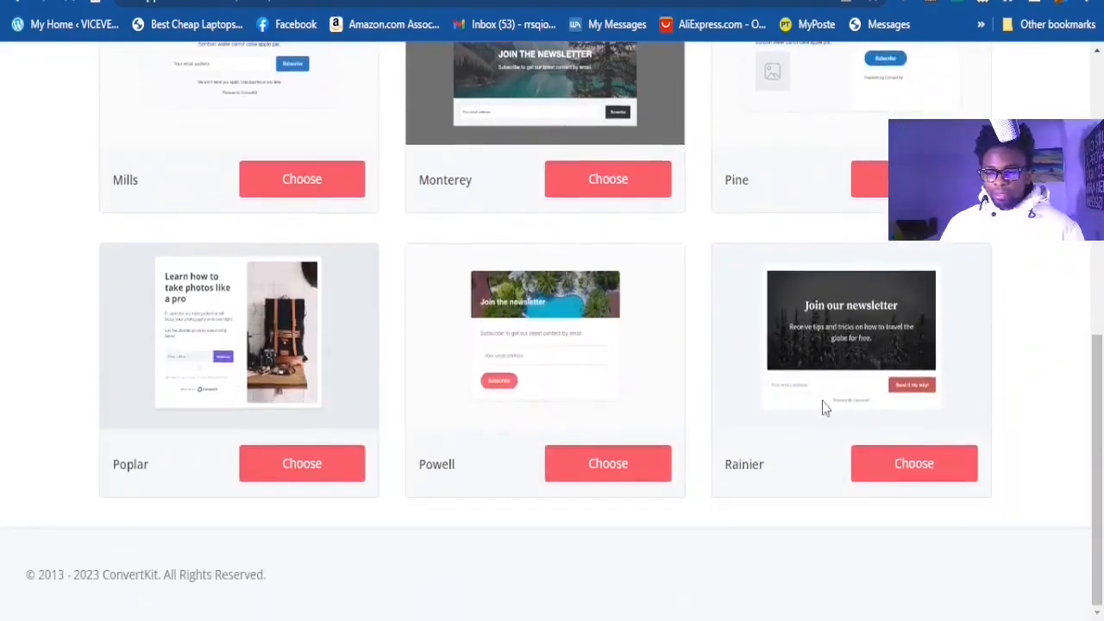
scroll(883, 405, "up", 4)
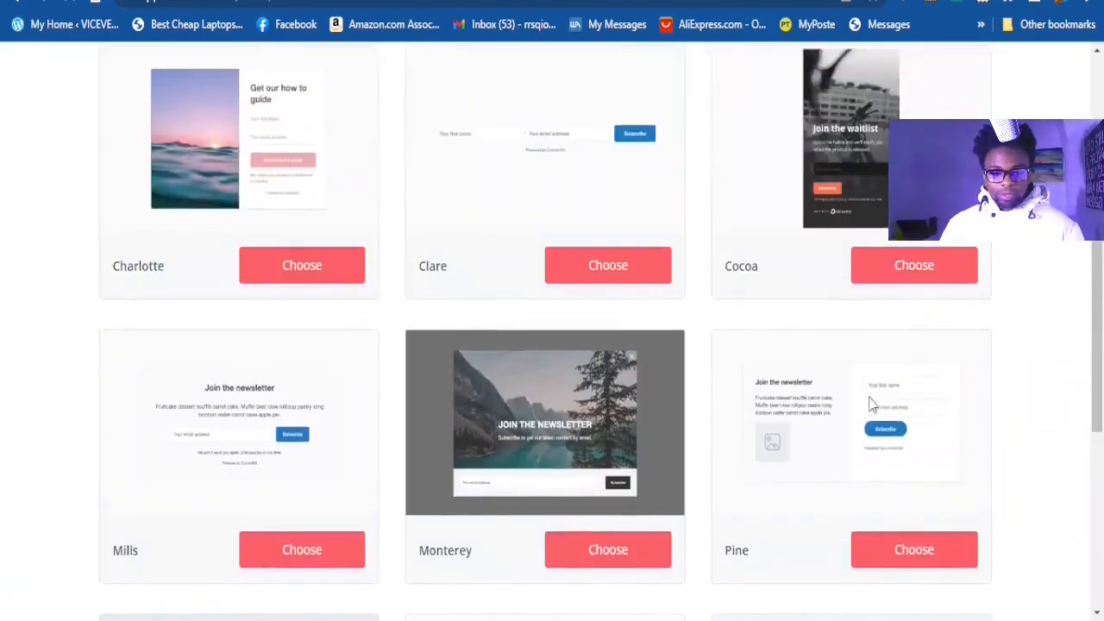
- Choose the Charlotte template for the inline form
scroll(631, 333, "up", 1)
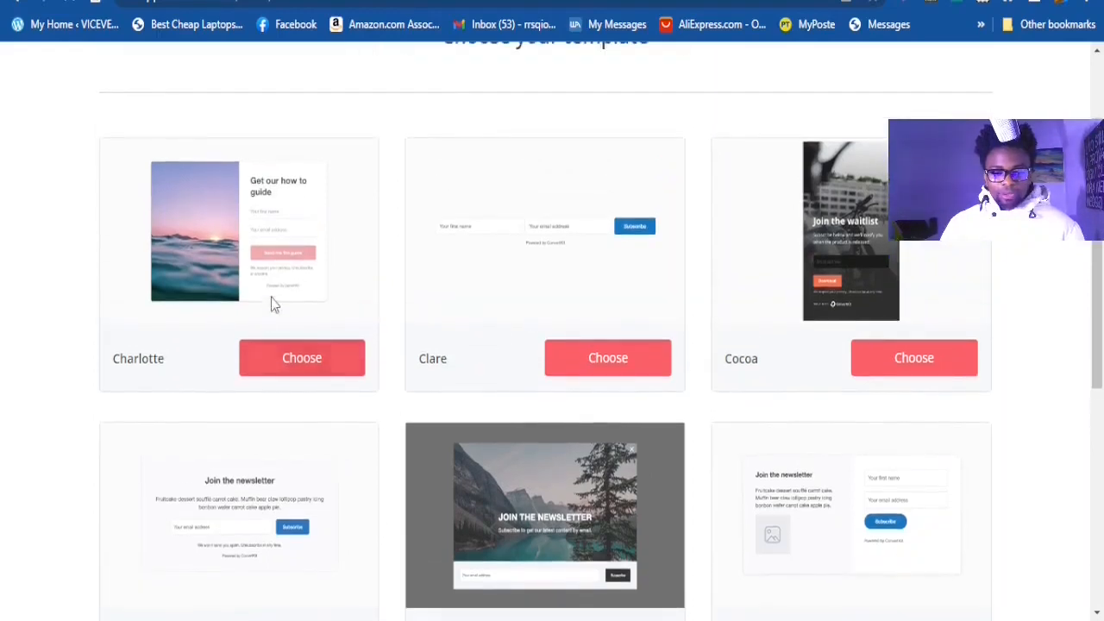
scroll(291, 213, "down", 1)
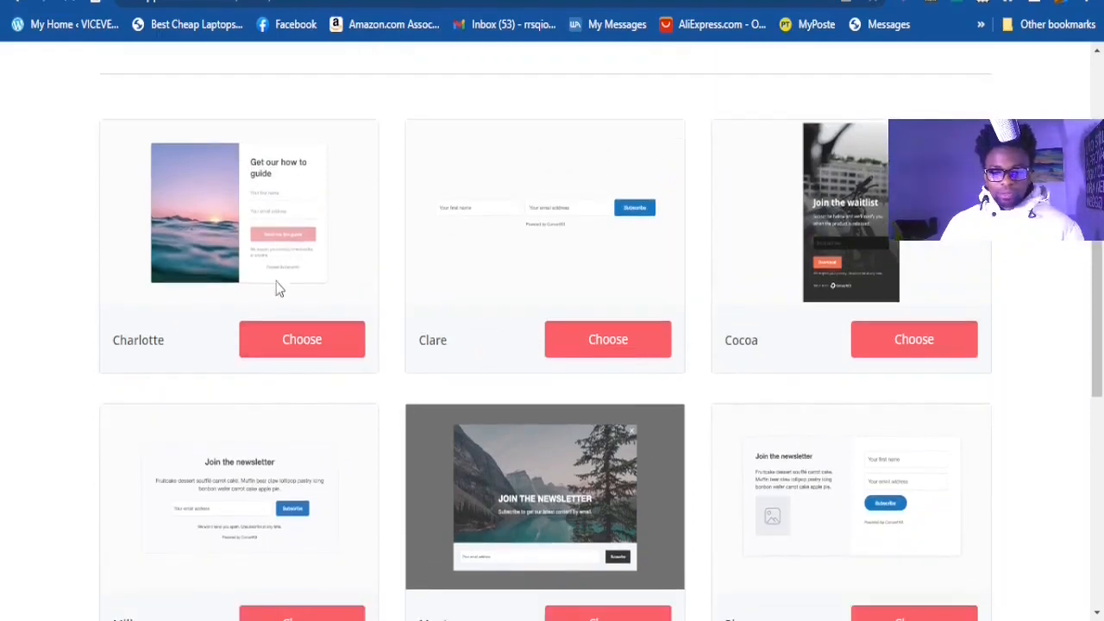
scroll(276, 296, "up", 1)
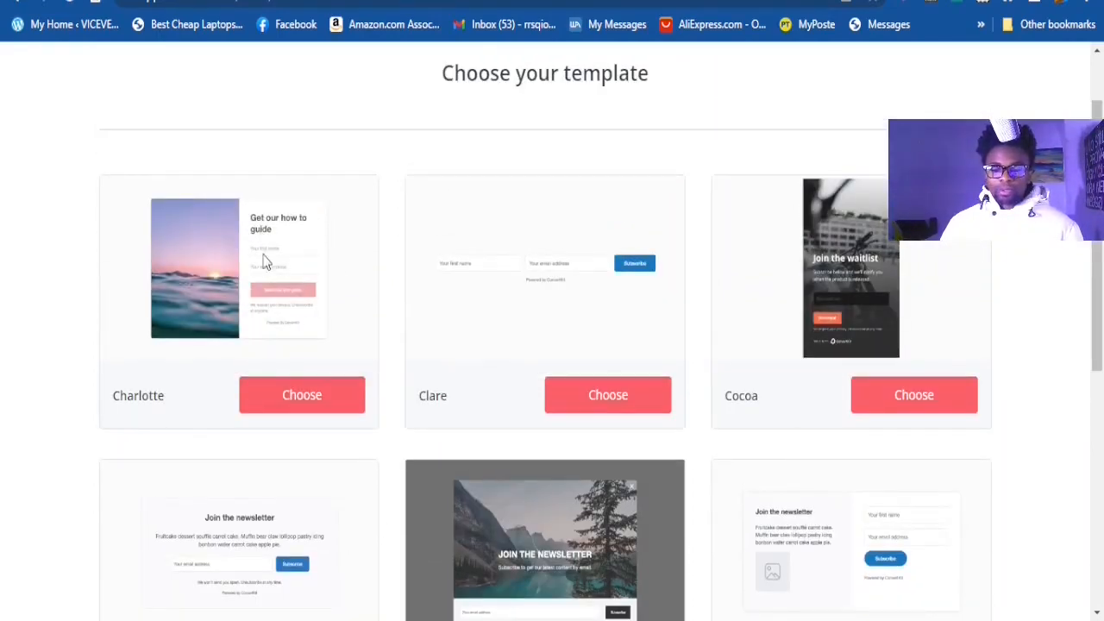
left_click(302, 399)
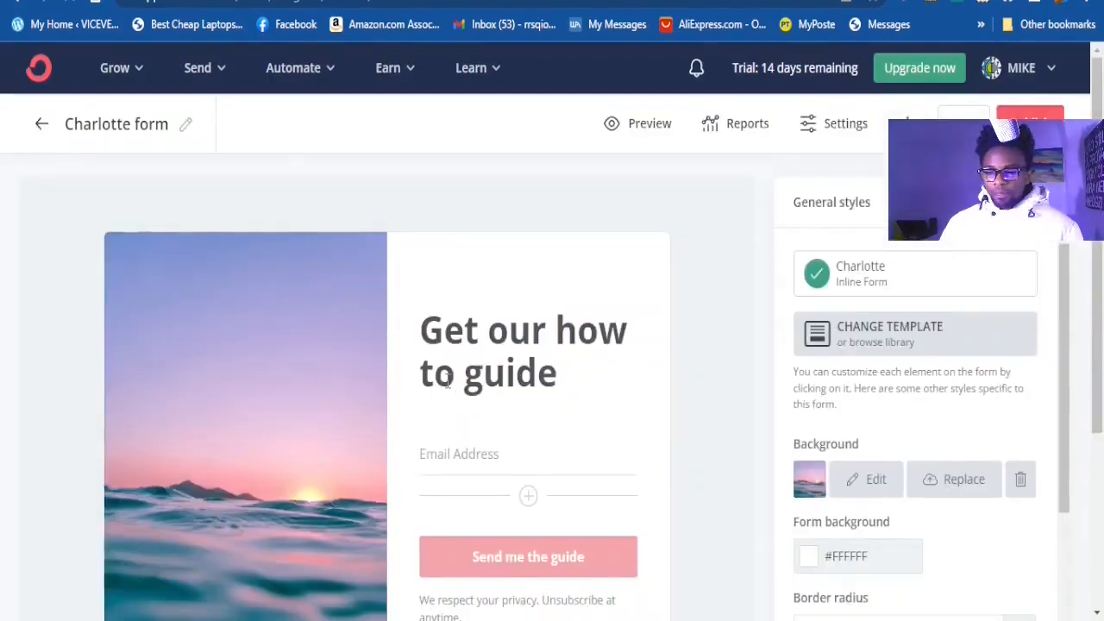
- Try to edit the Charlotte form's background image, and close the image editor
scroll(448, 384, "down", 1)
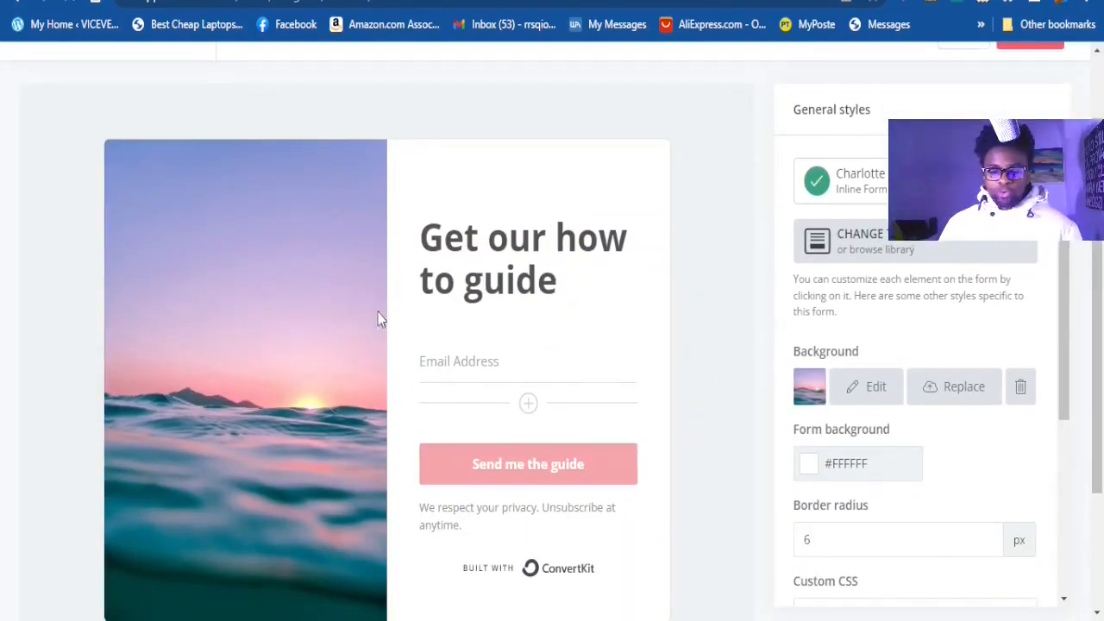
scroll(345, 317, "down", 2)
scroll(285, 259, "up", 1)
scroll(293, 220, "up", 2)
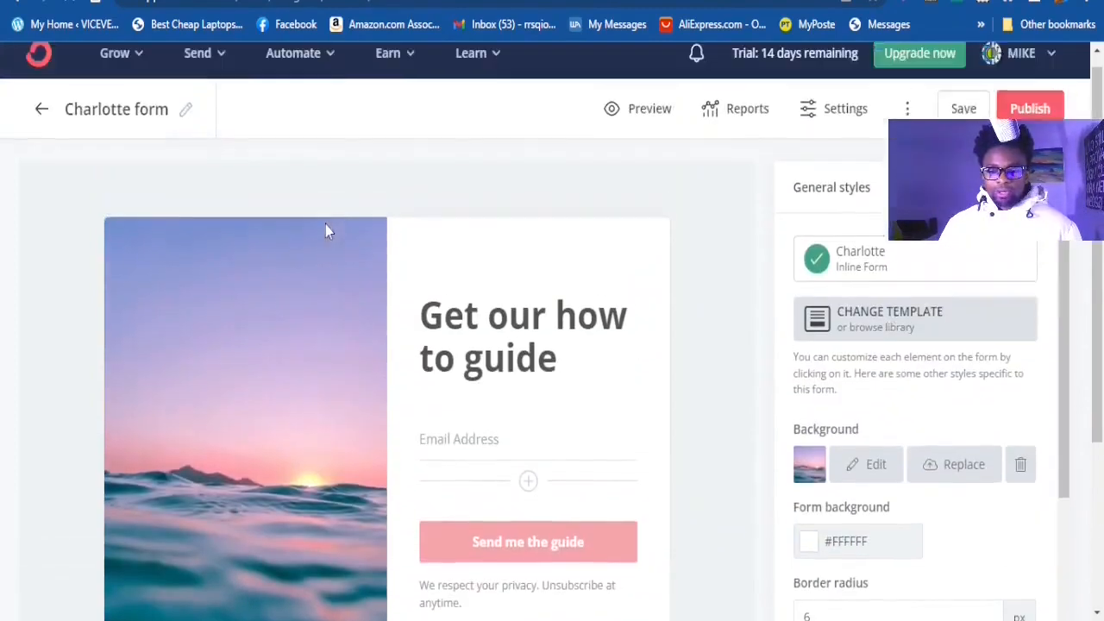
scroll(327, 246, "down", 2)
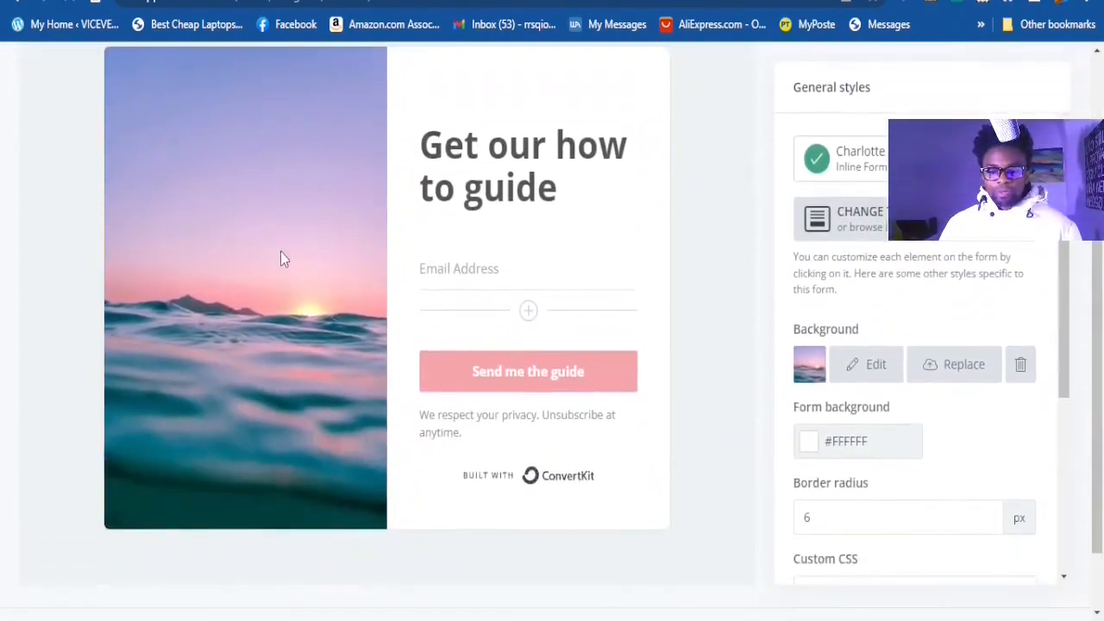
scroll(281, 258, "up", 1)
scroll(289, 259, "down", 1)
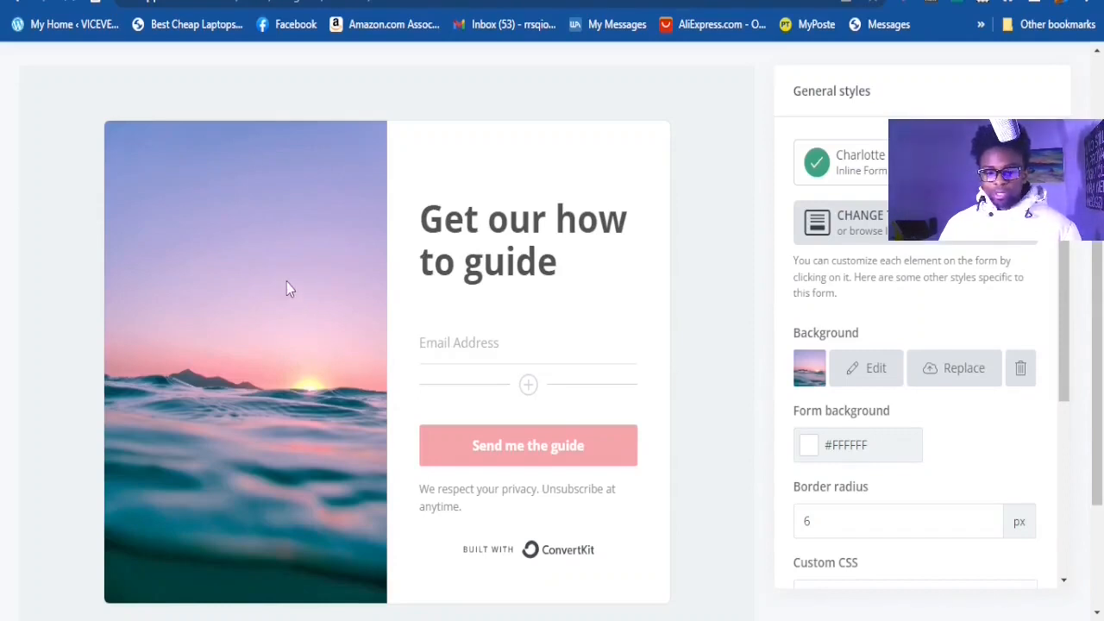
left_click(854, 377)
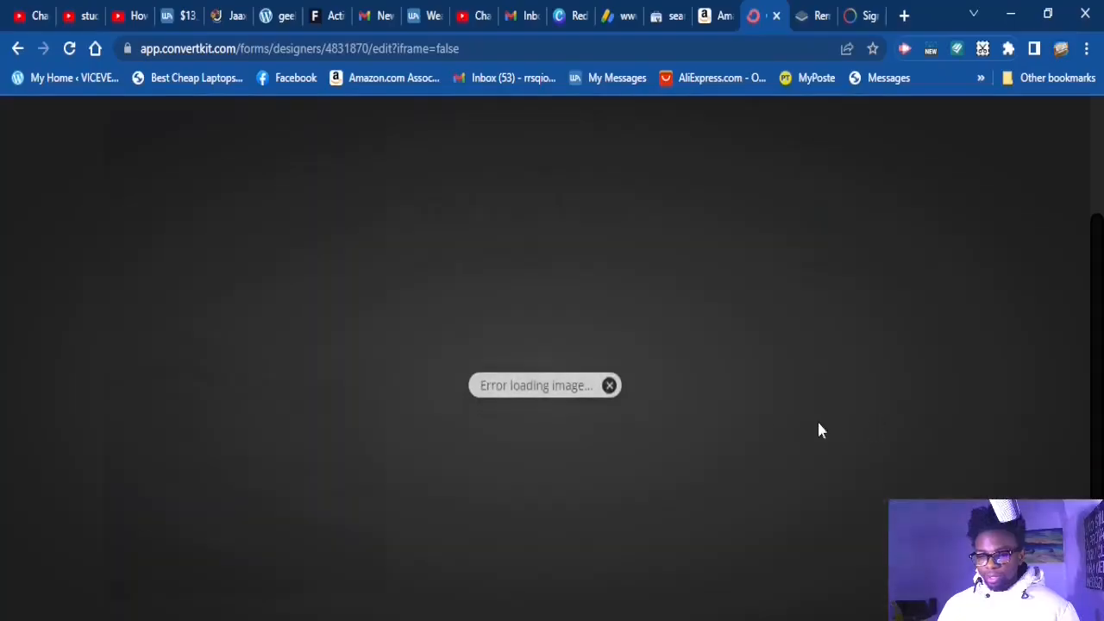
left_click(609, 385)
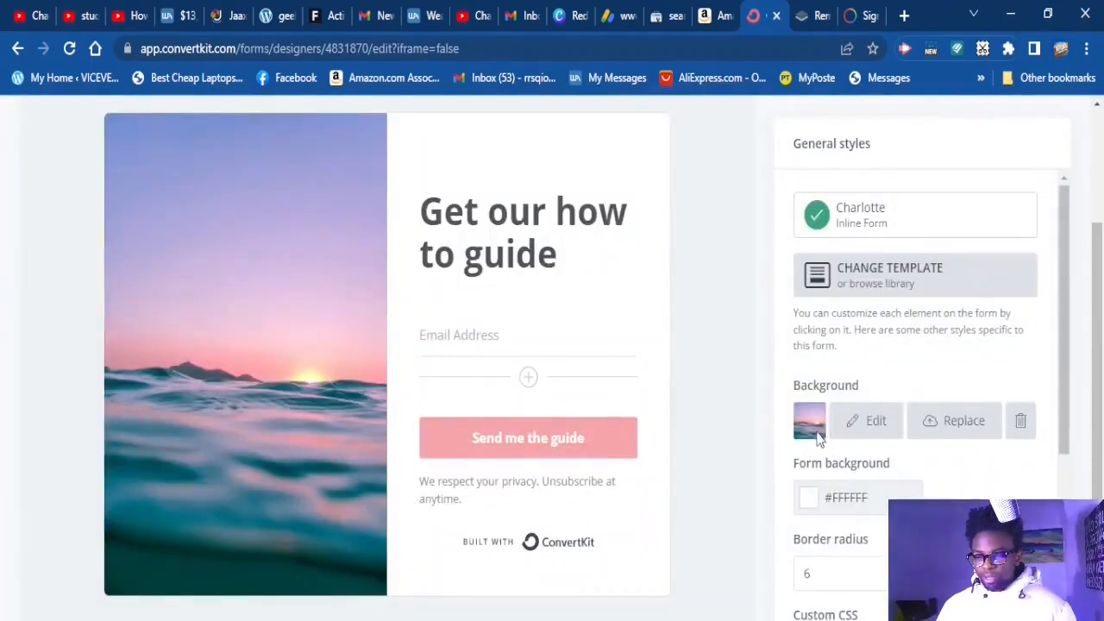
- Replace the form's heading with "GET HOW TO GET STARTED" and rework it to "WORD OF YOU"
left_click(578, 259)
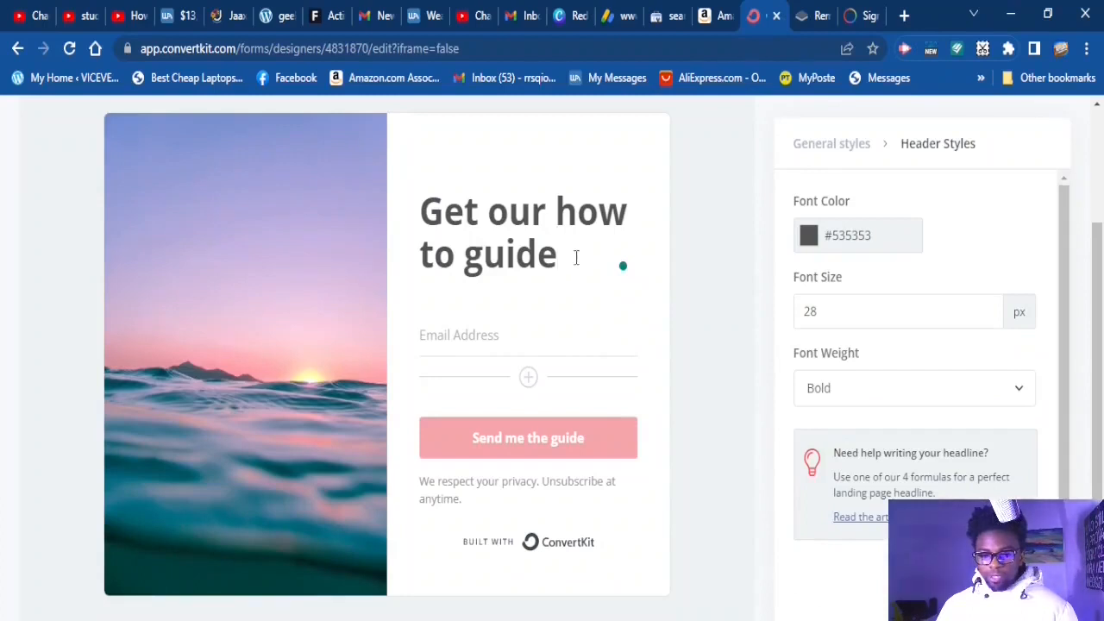
left_click_drag(577, 257, 429, 215)
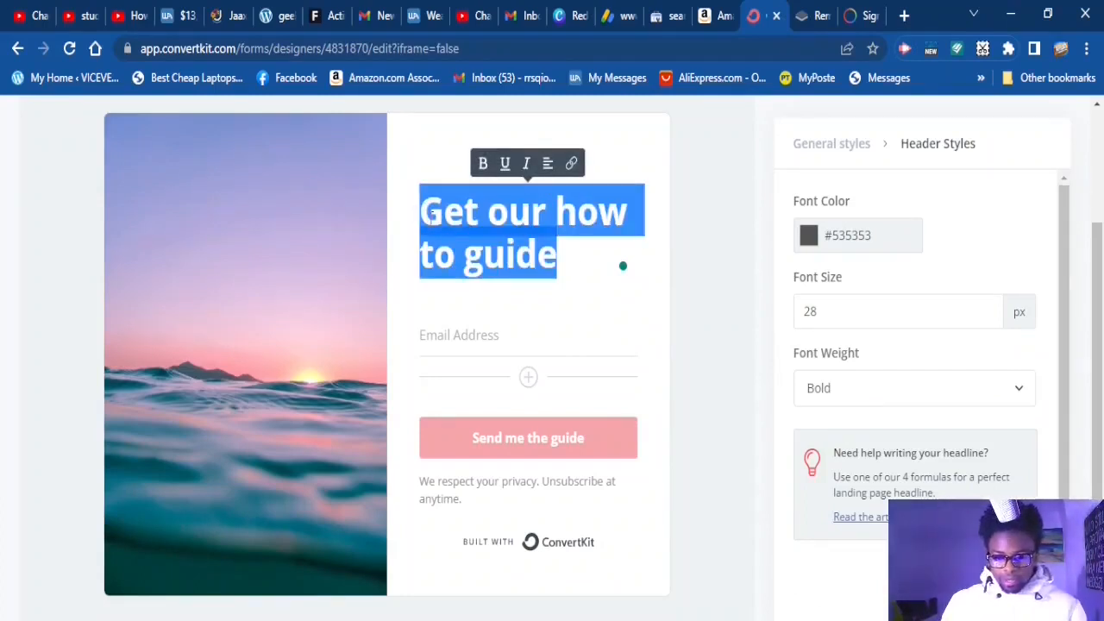
type("G")
type("ET HOW TO GET STARTED")
scroll(498, 311, "up", 1)
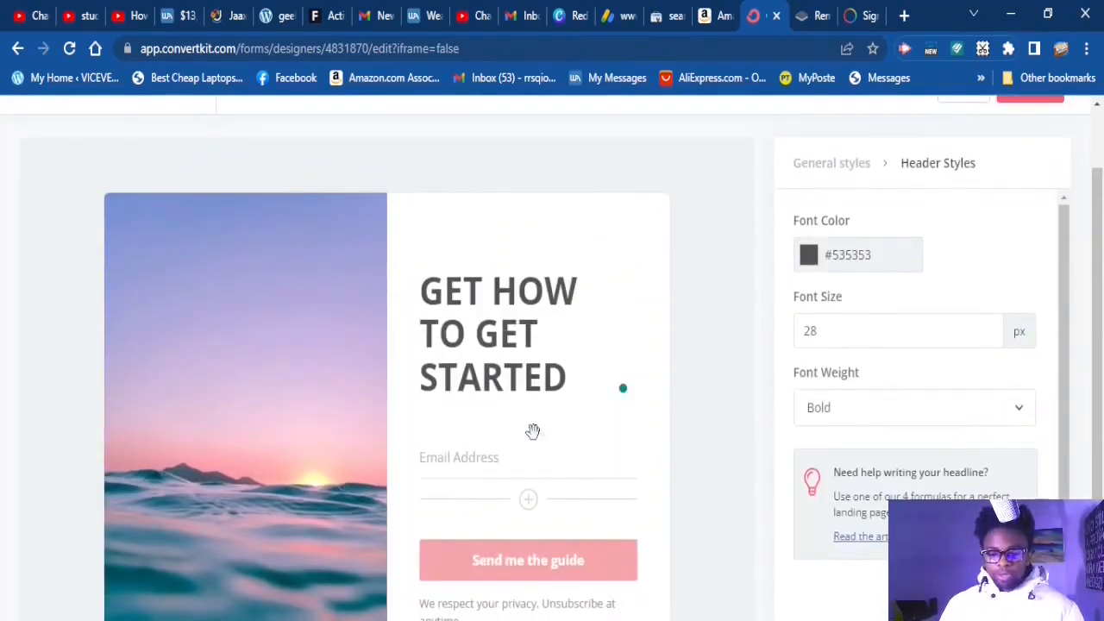
scroll(533, 434, "down", 2)
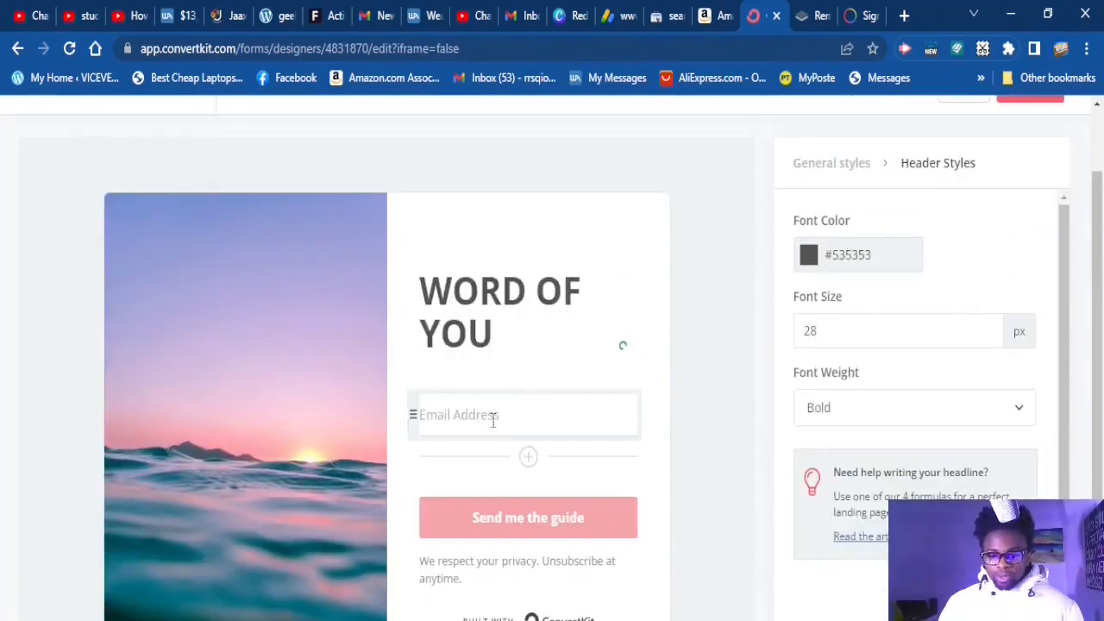
- Set the Email Address field's font color to #60778D and its border color to #2E6DC0
left_click(527, 426)
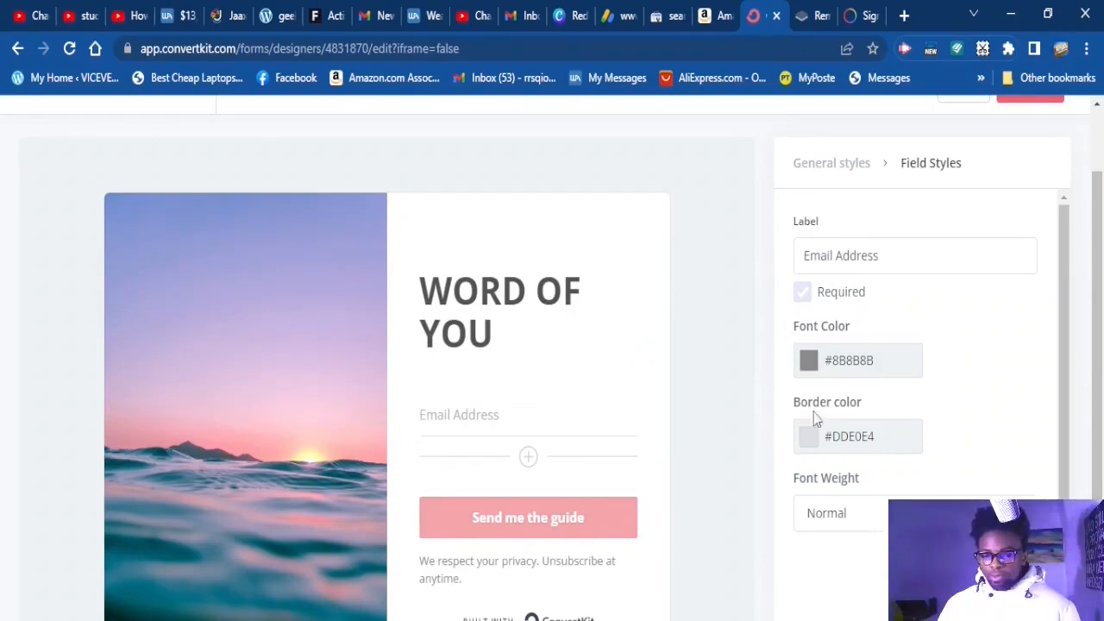
left_click(876, 364)
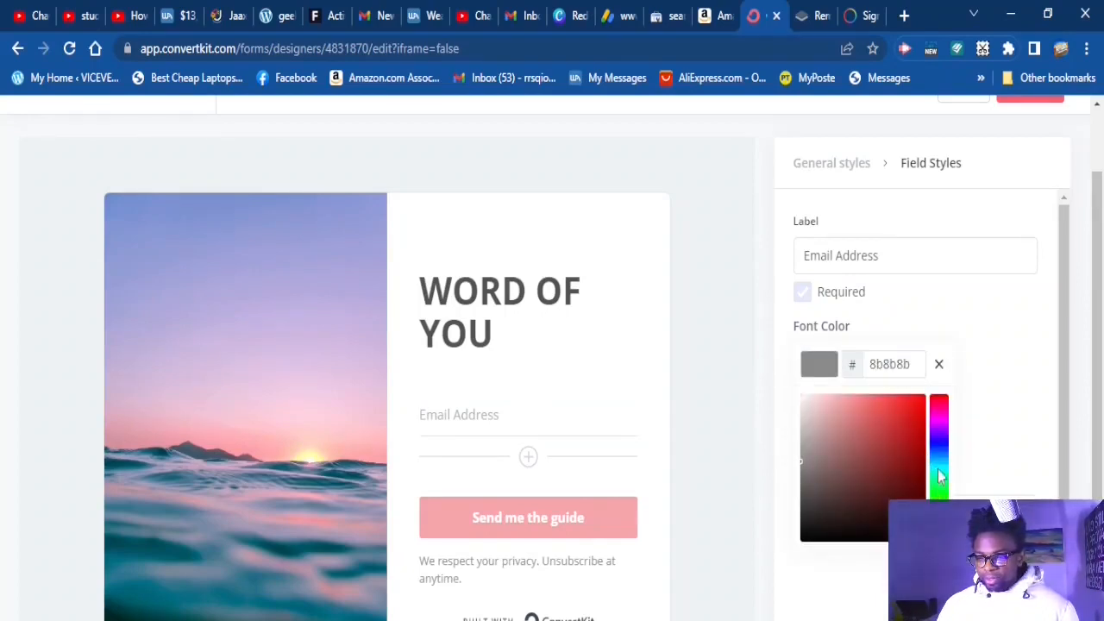
left_click_drag(941, 476, 938, 457)
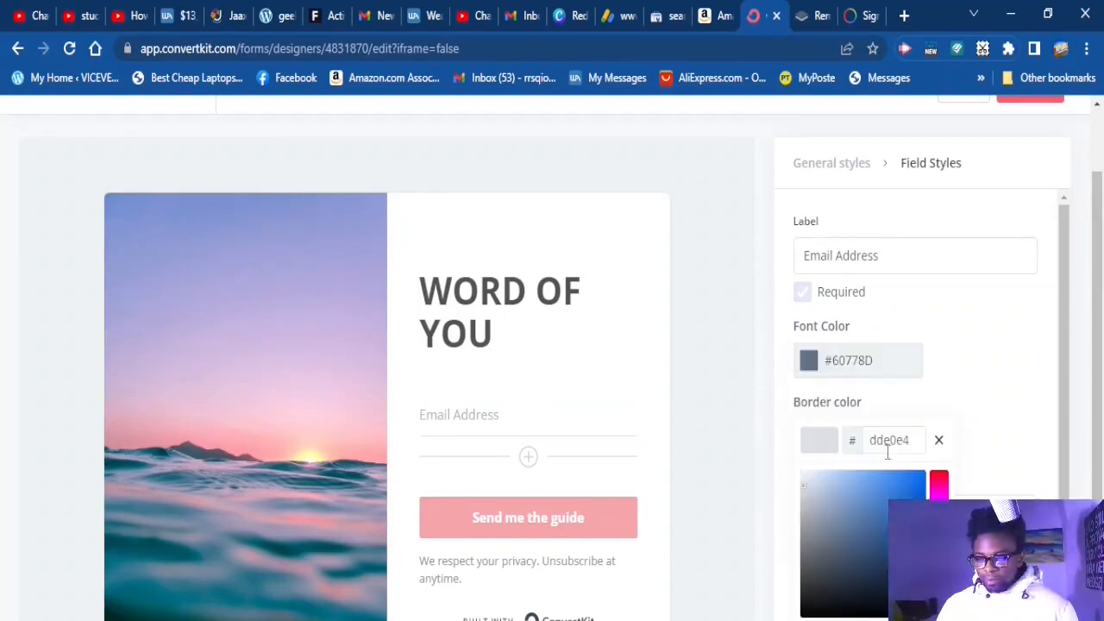
left_click_drag(895, 528, 896, 507)
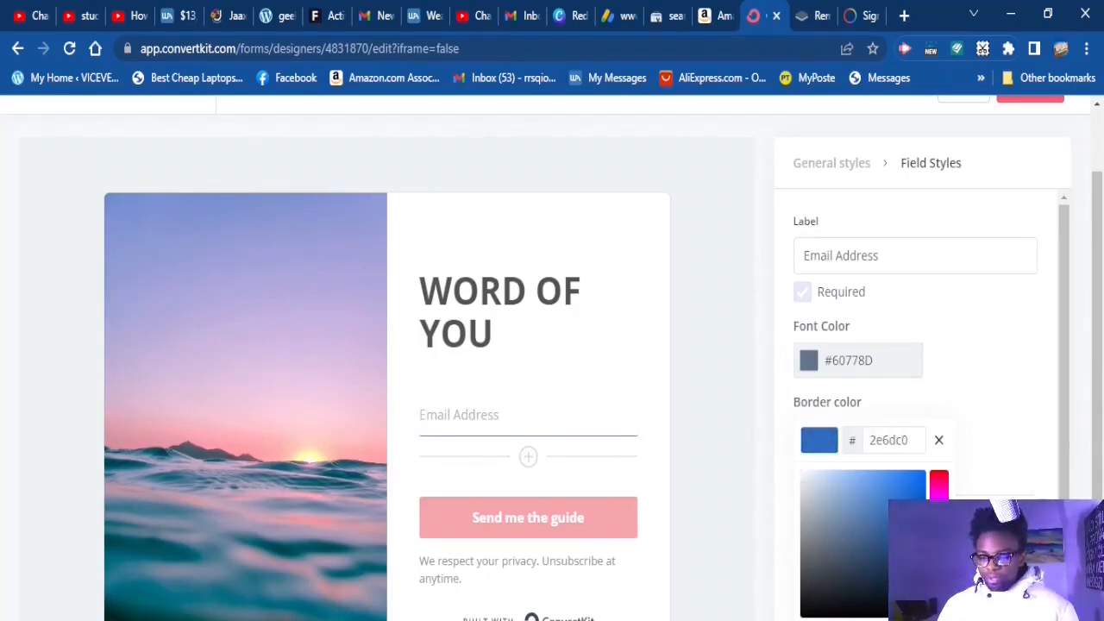
- Set the background color of the "Send me the guide" button to pink #F6A6F0
left_click(601, 535)
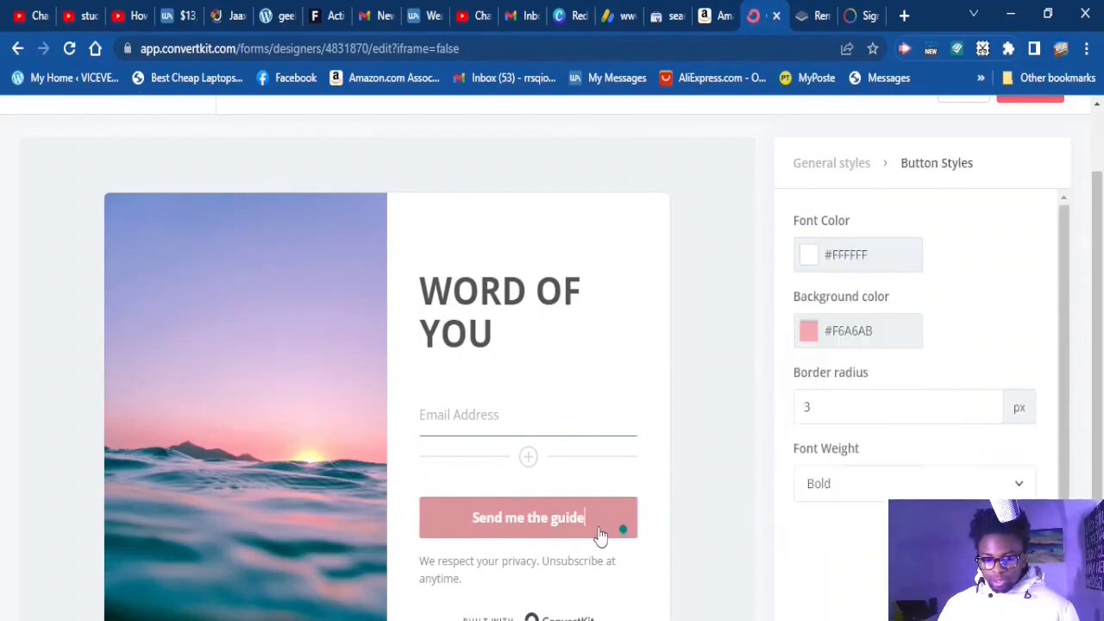
left_click(846, 336)
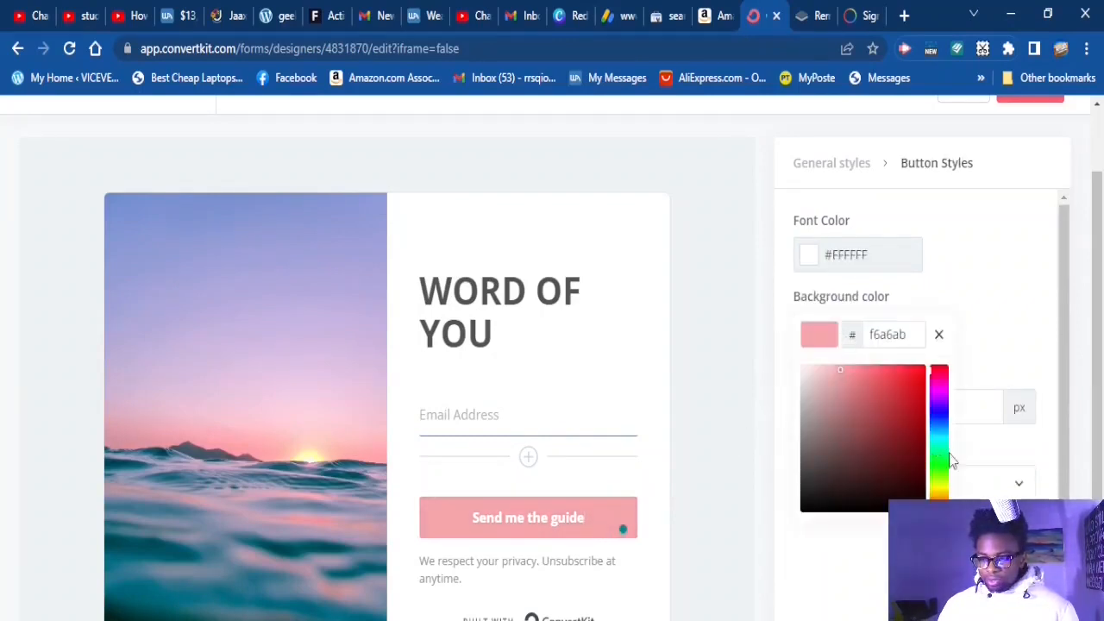
left_click_drag(943, 473, 939, 390)
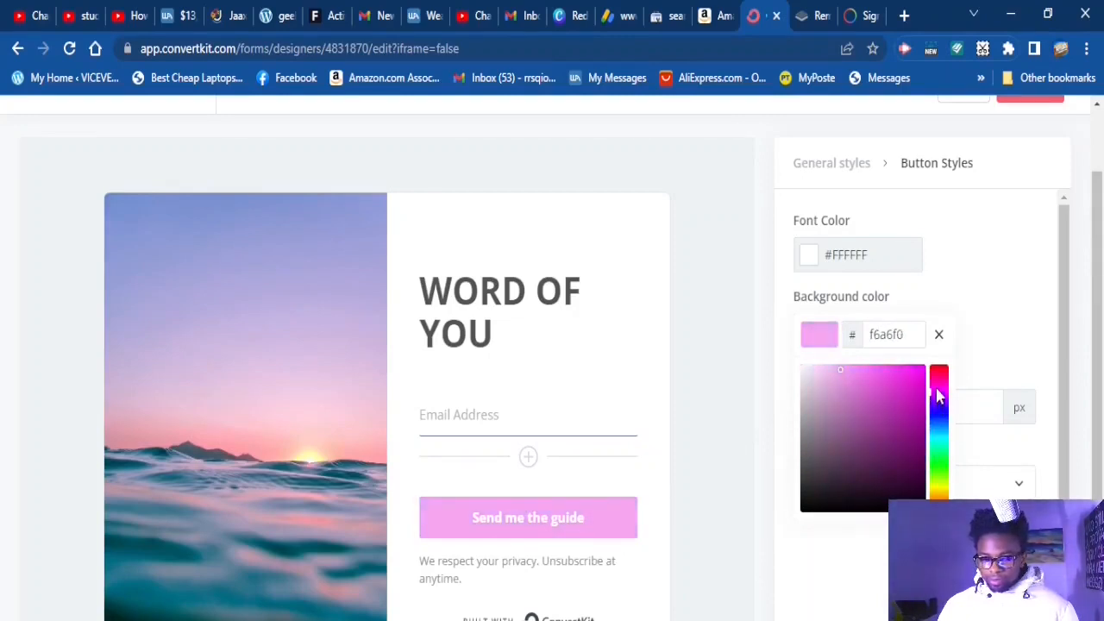
- Replace the submit button's text with "LIST OF YOU"
left_click(586, 527)
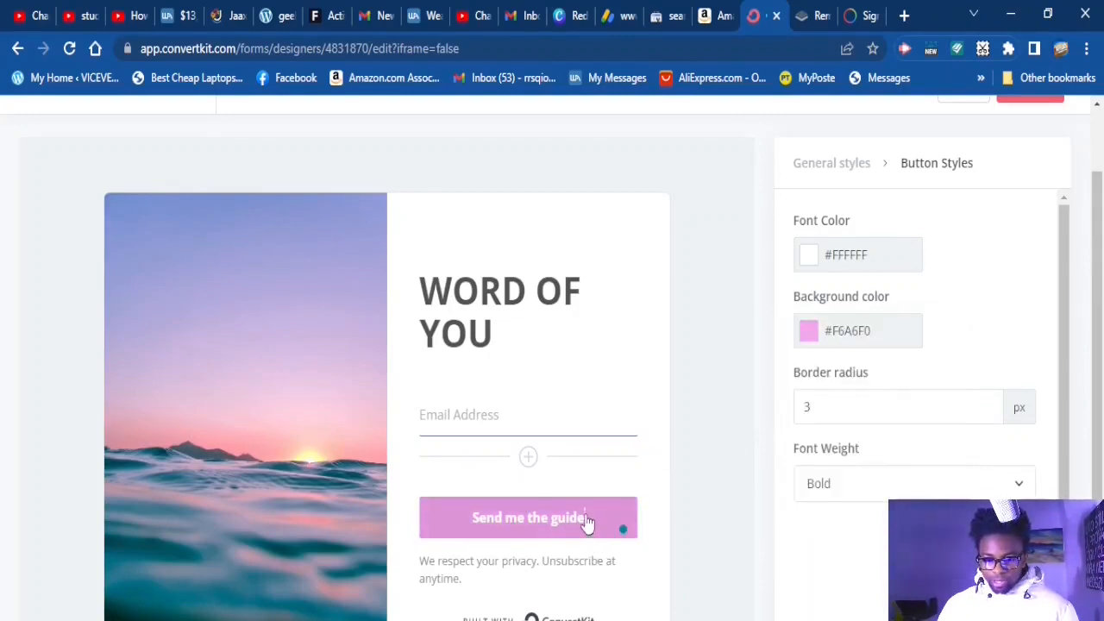
left_click_drag(587, 523, 470, 523)
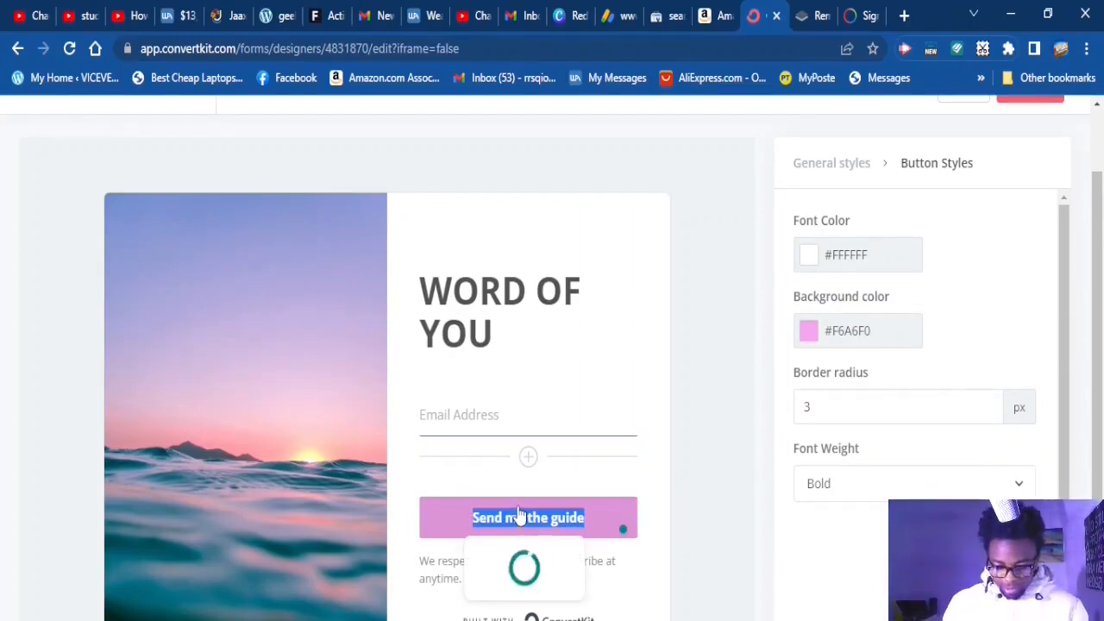
key("BackSpace")
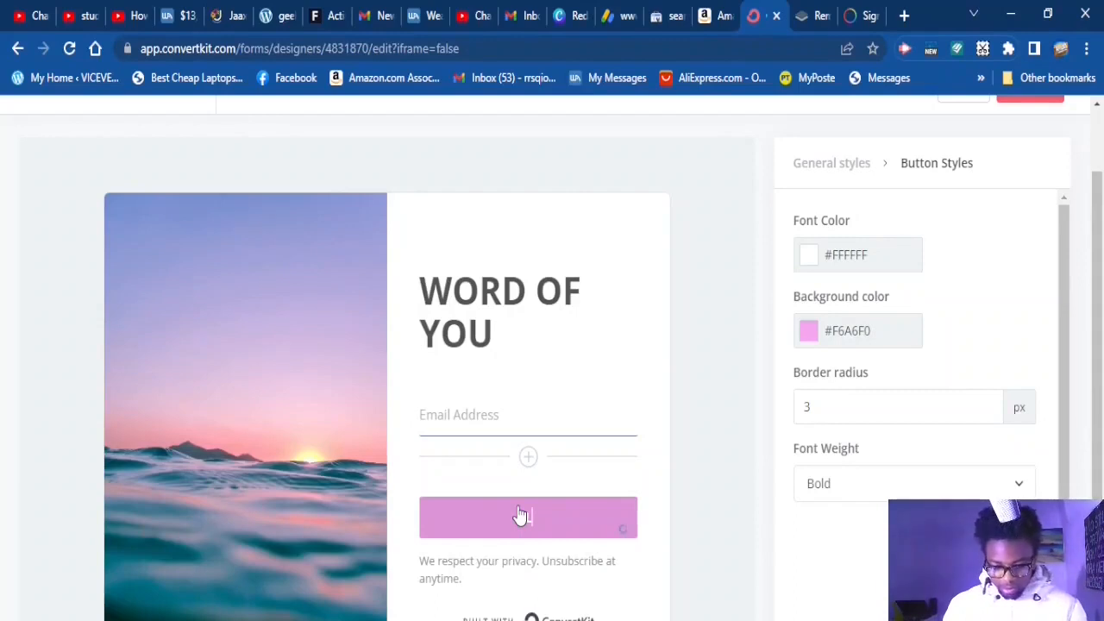
type("LIST")
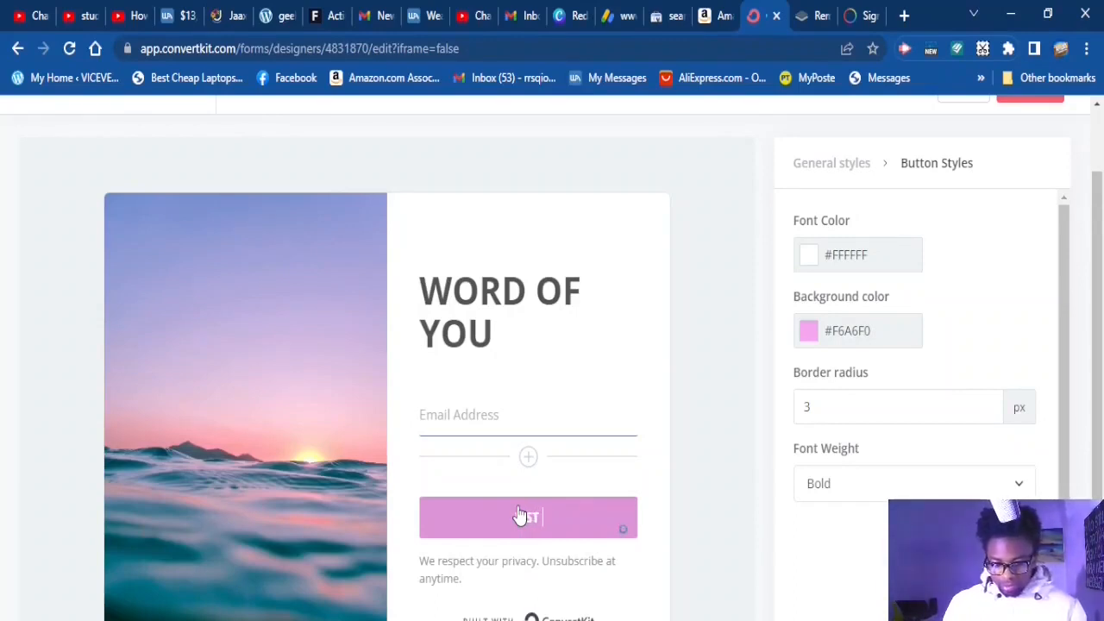
type(" OF YOU")
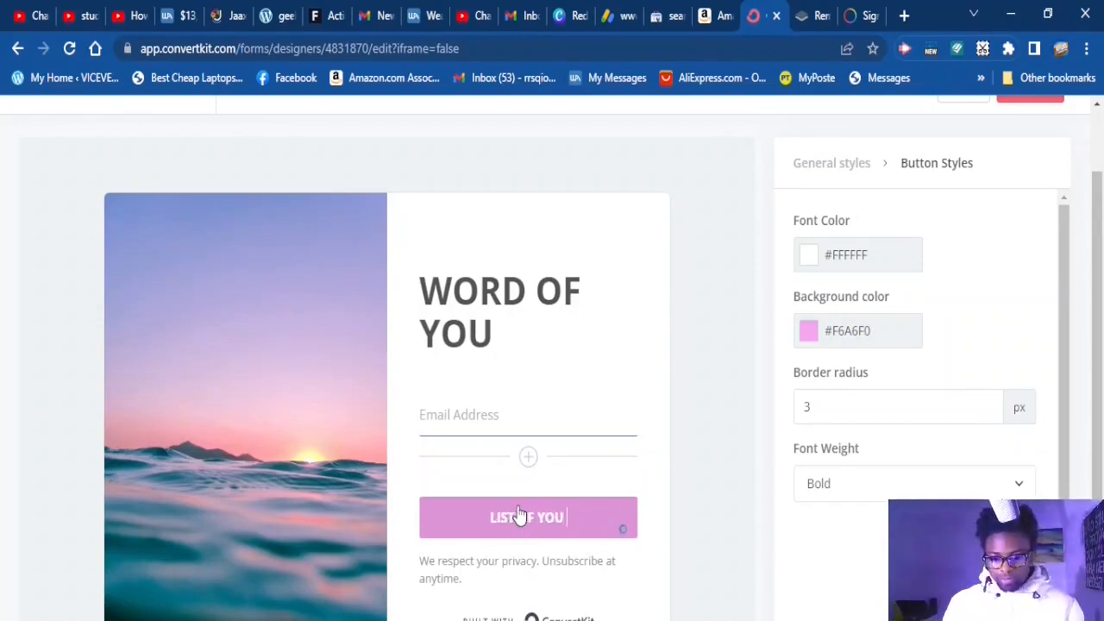
- Replace the privacy note below the button with the placeholder text "TEHVD DDBDHJSJD"
scroll(515, 547, "down", 1)
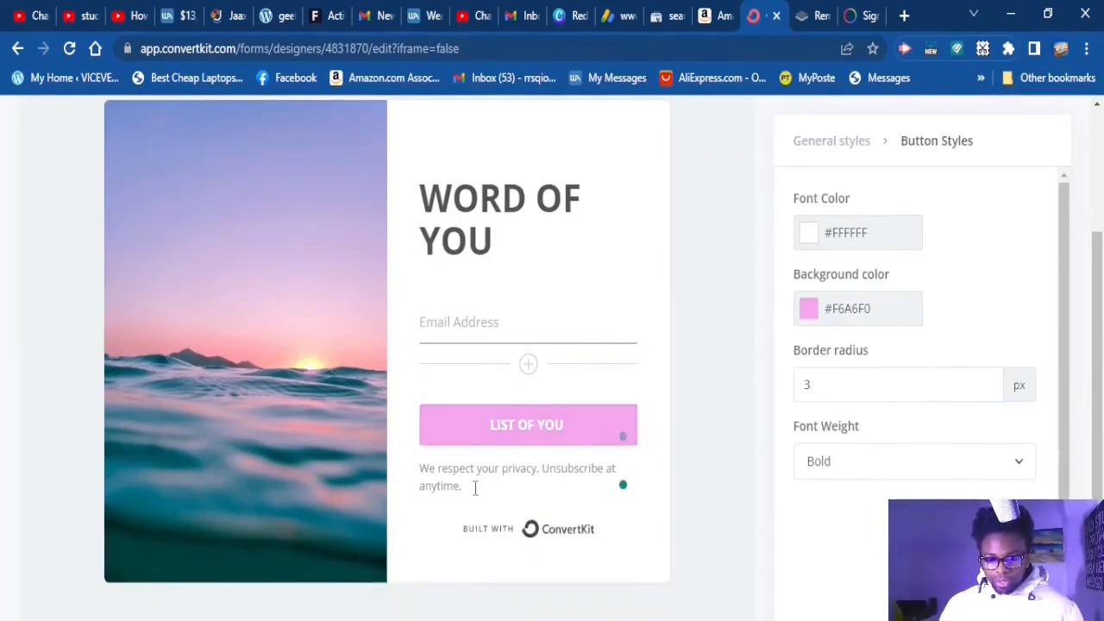
triple_click(442, 485)
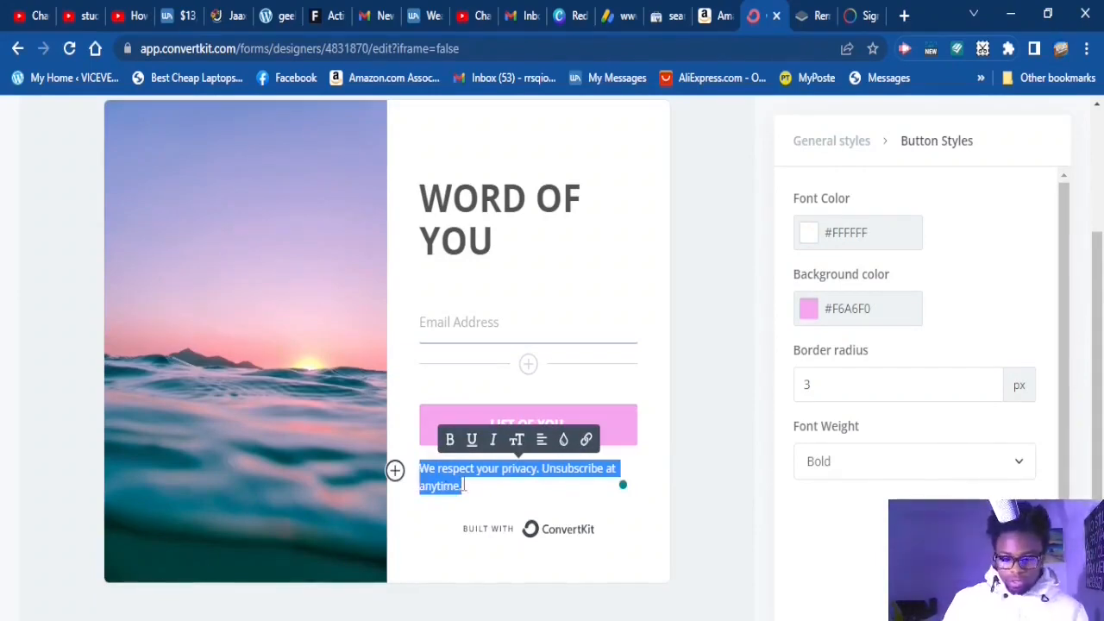
type("TEHVD DDBDHJ")
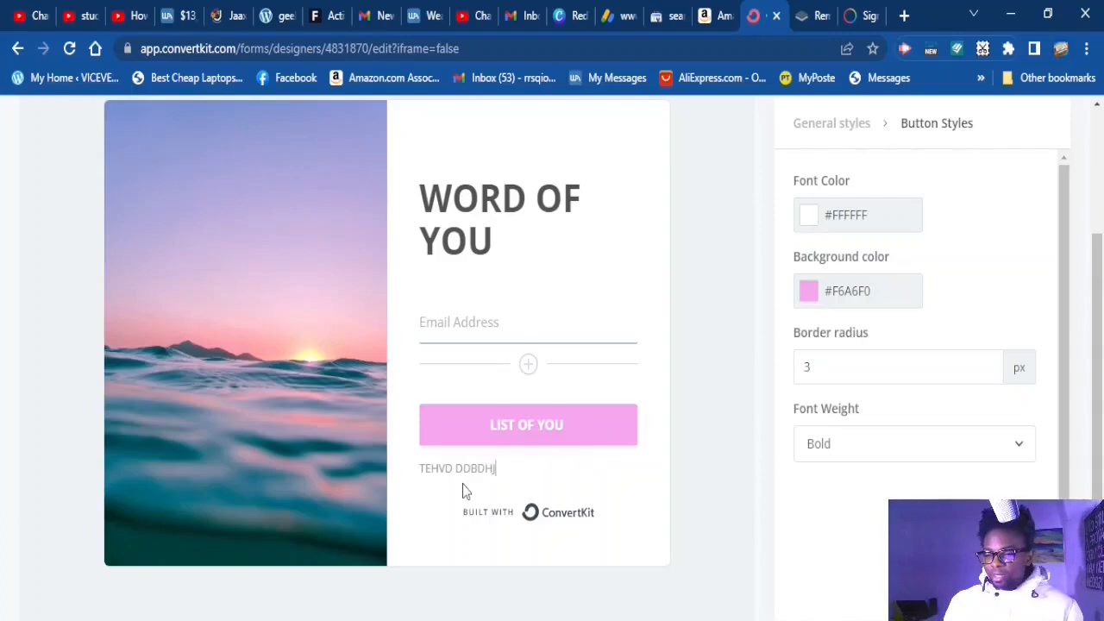
type("SJD")
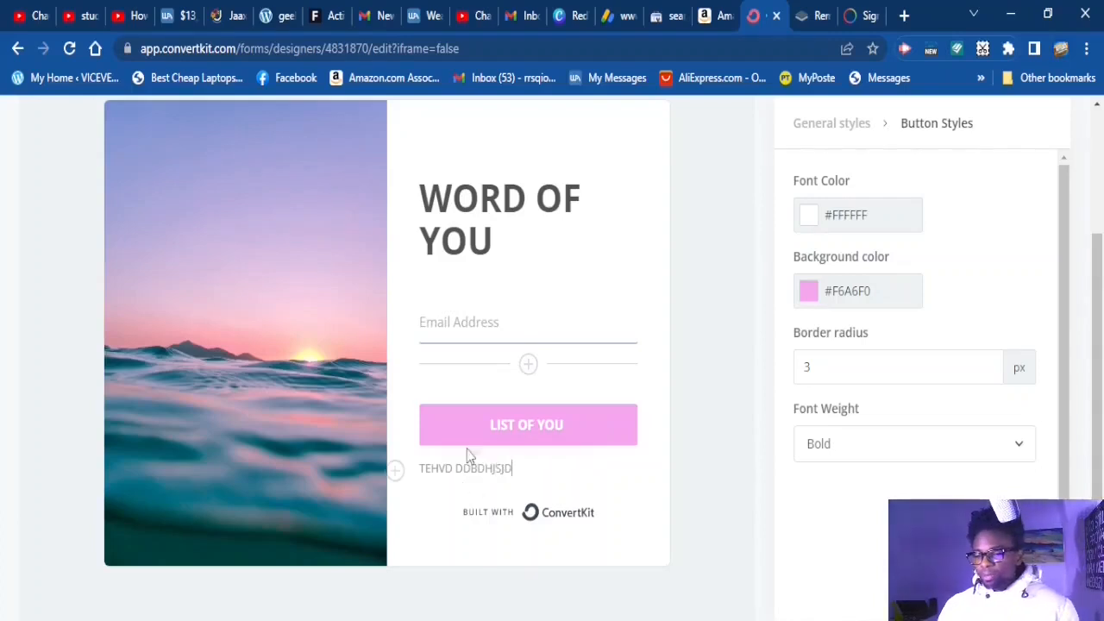
- Set the submit button's font weight to Normal
left_click(1013, 452)
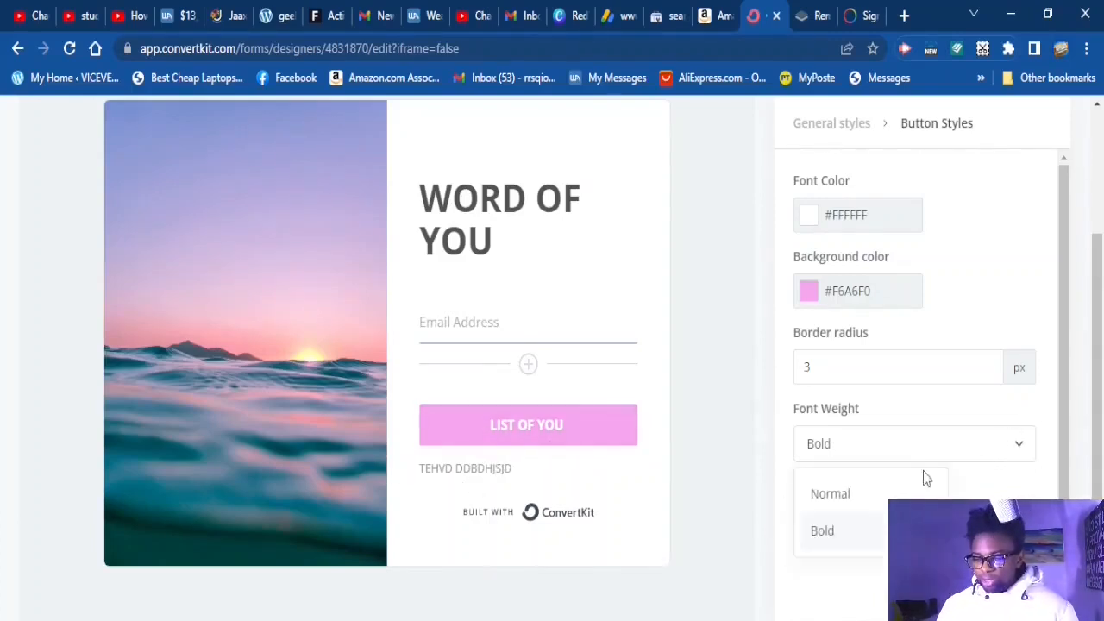
left_click(834, 536)
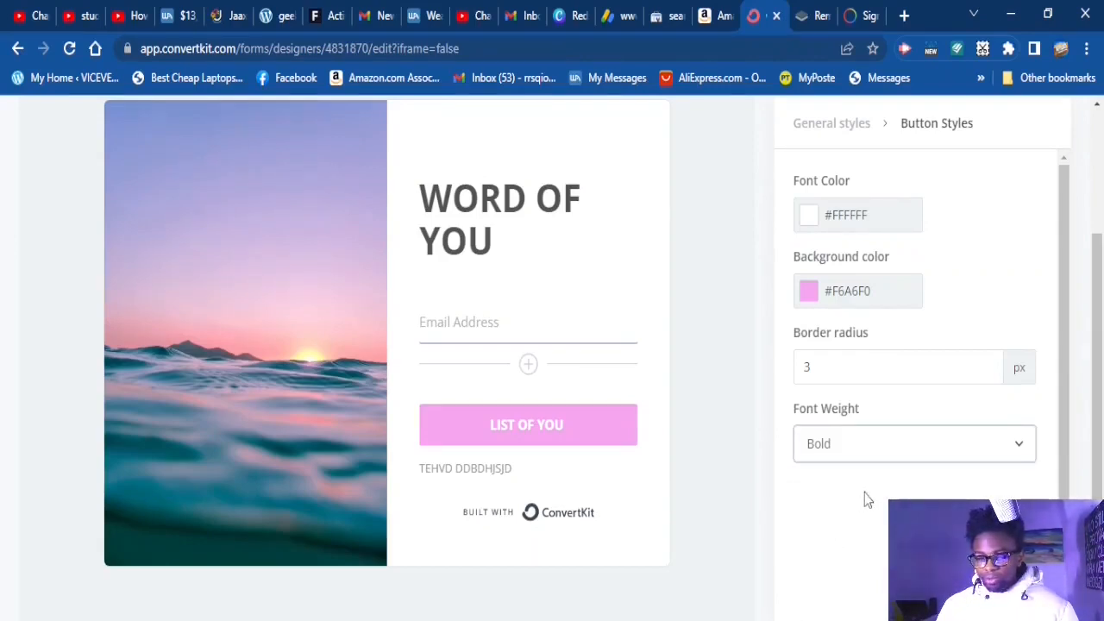
left_click(920, 454)
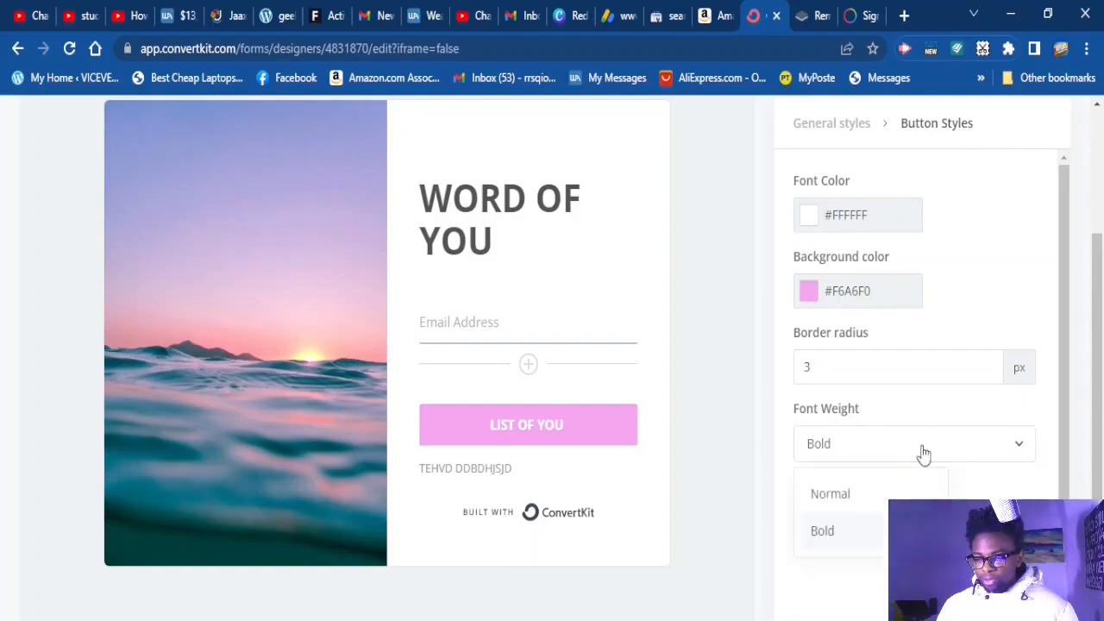
left_click(840, 496)
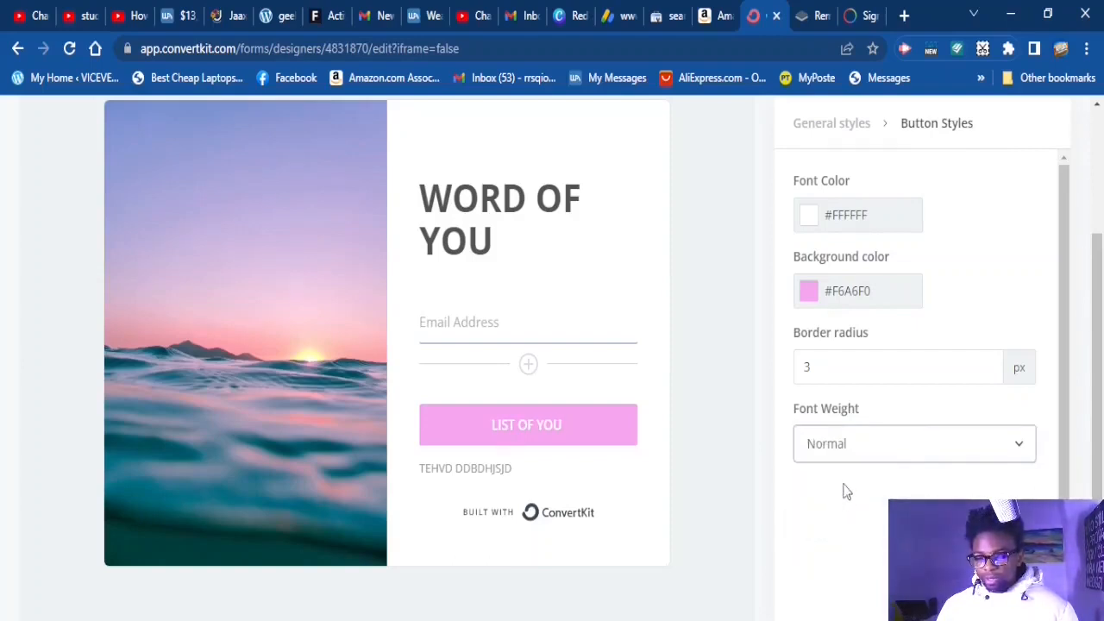
scroll(861, 425, "up", 2)
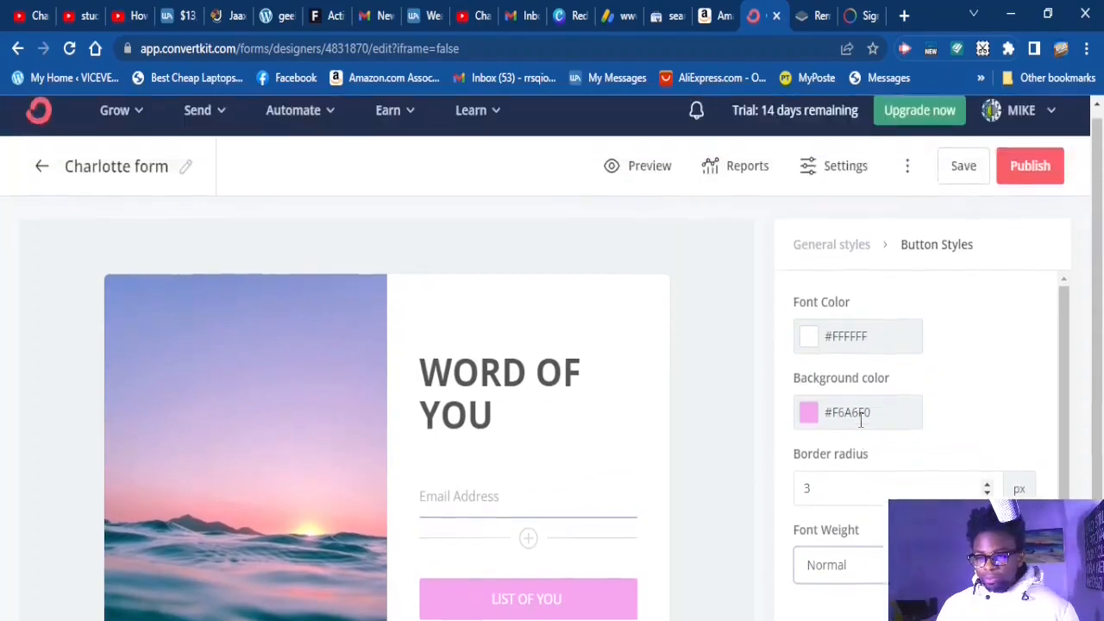
- Set the form's border radius to 24 px in the general styles
scroll(753, 449, "down", 2)
scroll(950, 453, "down", 1)
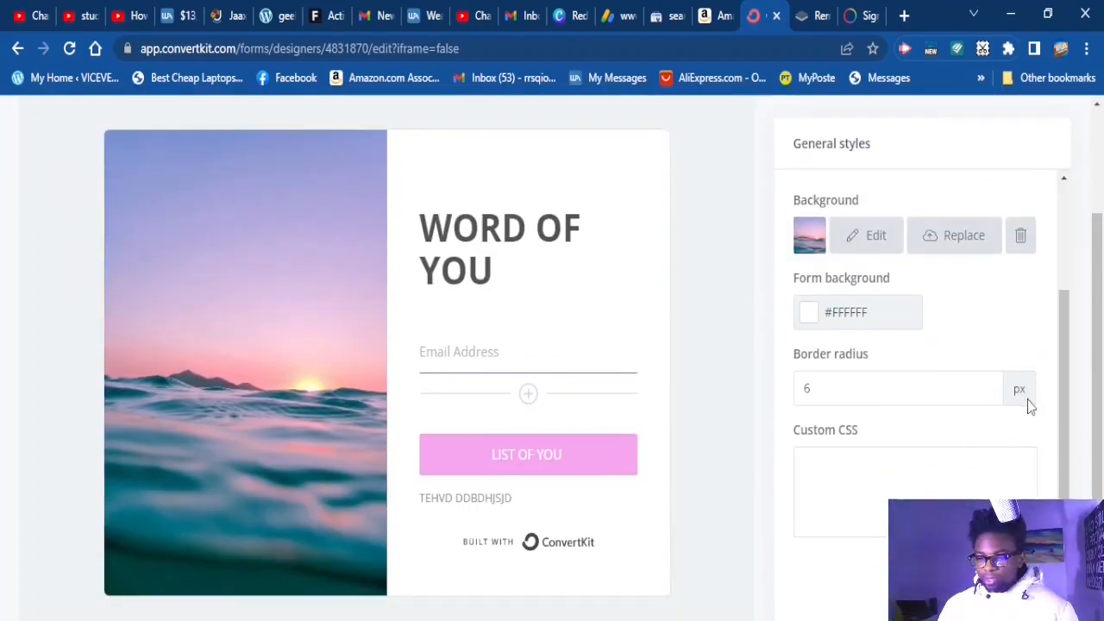
left_click(988, 397)
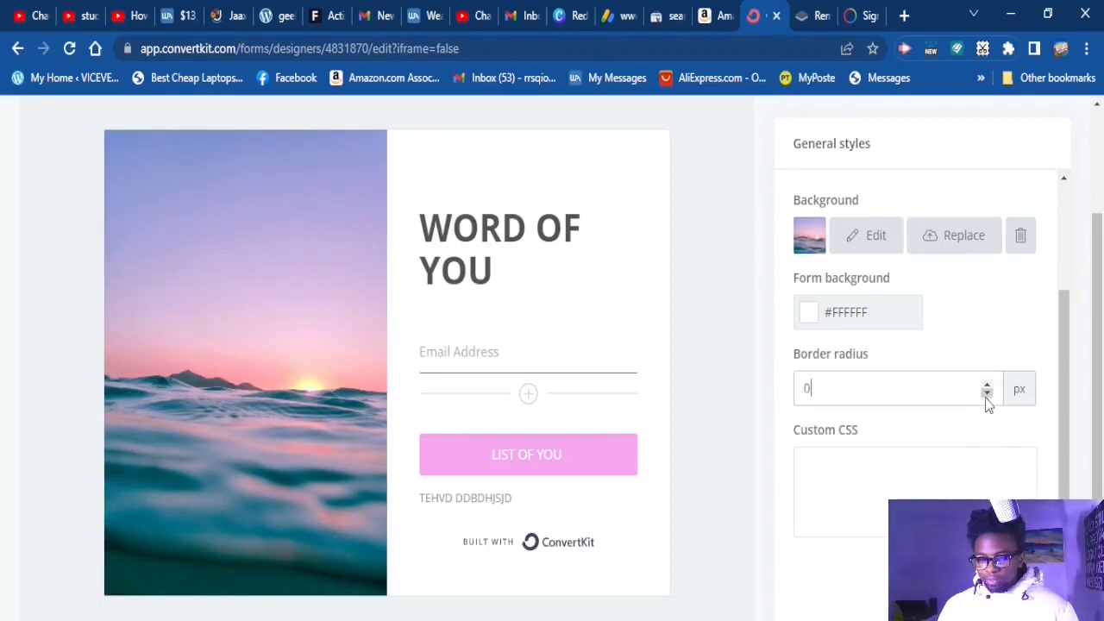
left_click(986, 394)
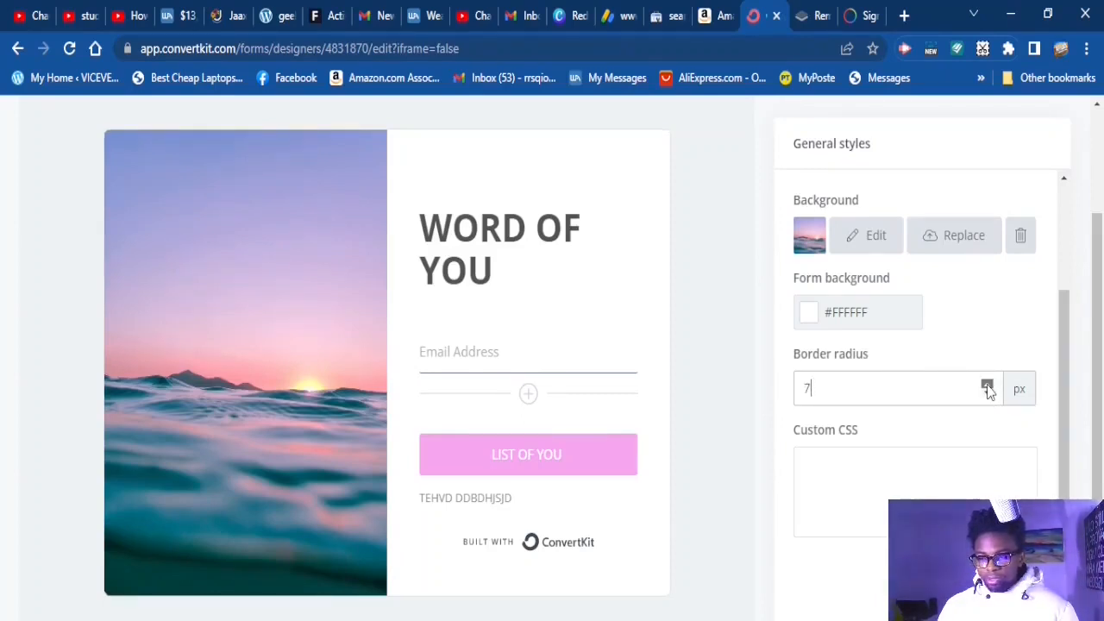
left_click(989, 386)
left_click(988, 386)
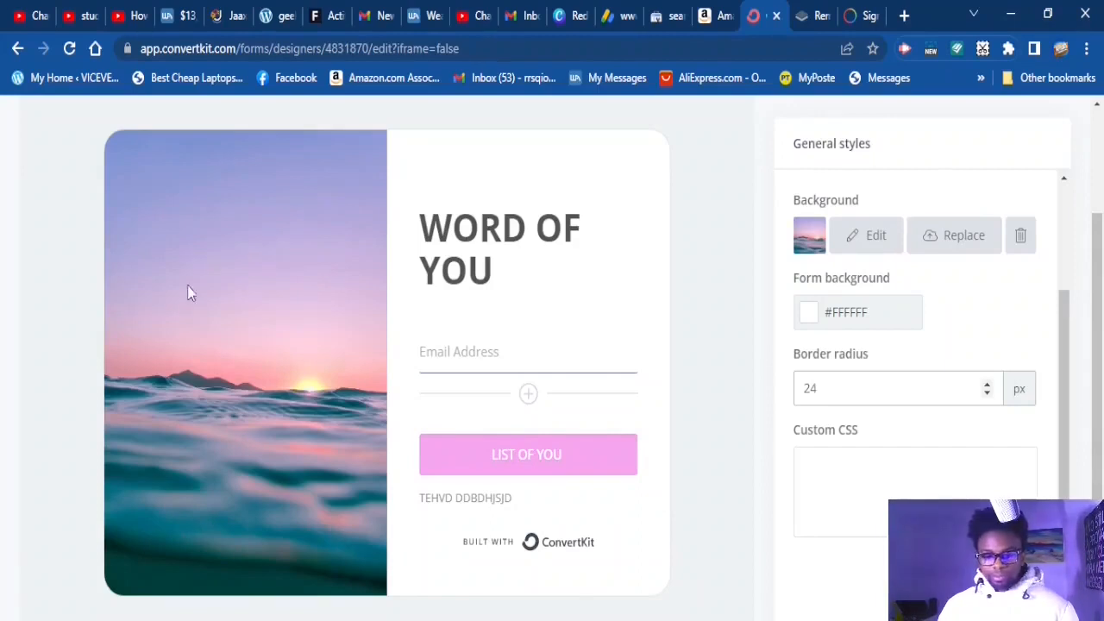
left_click(852, 466)
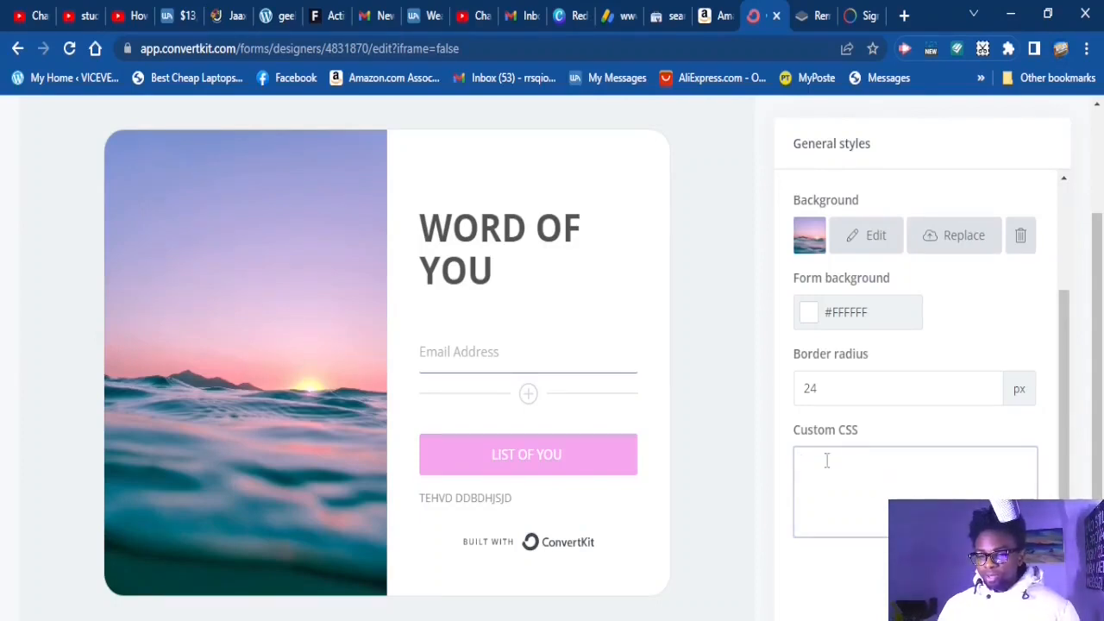
- Save the customized Charlotte form
scroll(895, 337, "up", 3)
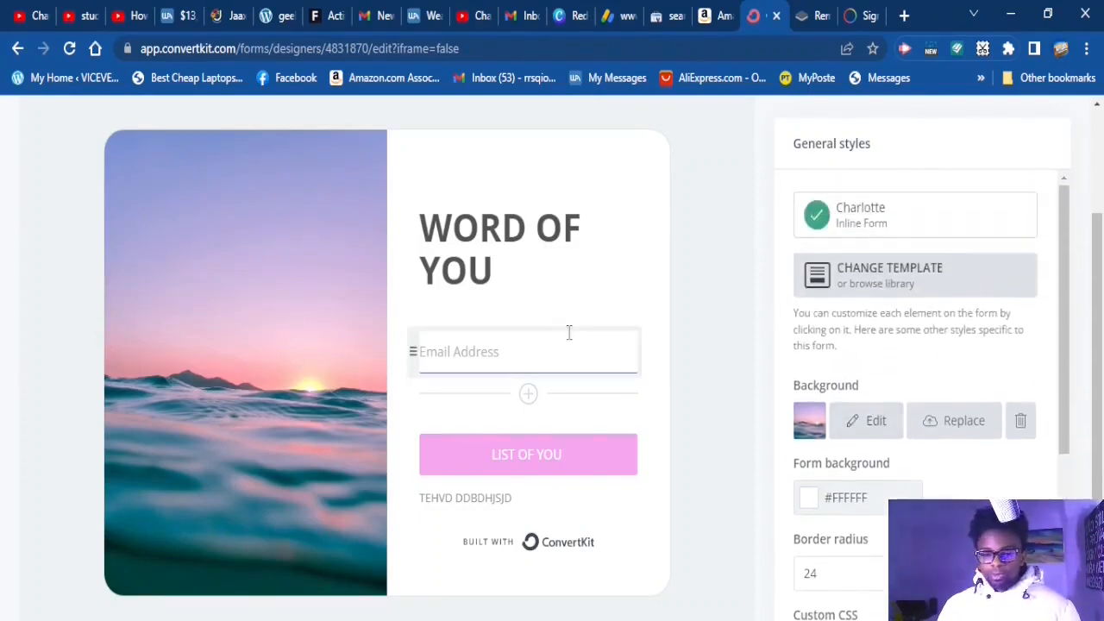
scroll(511, 335, "up", 1)
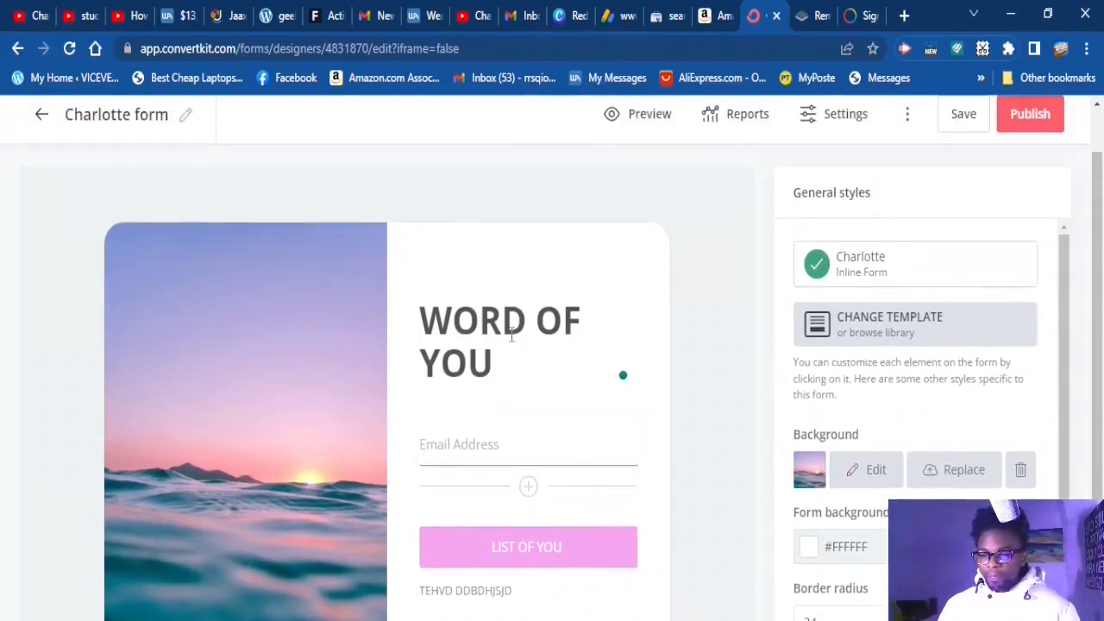
scroll(512, 336, "up", 1)
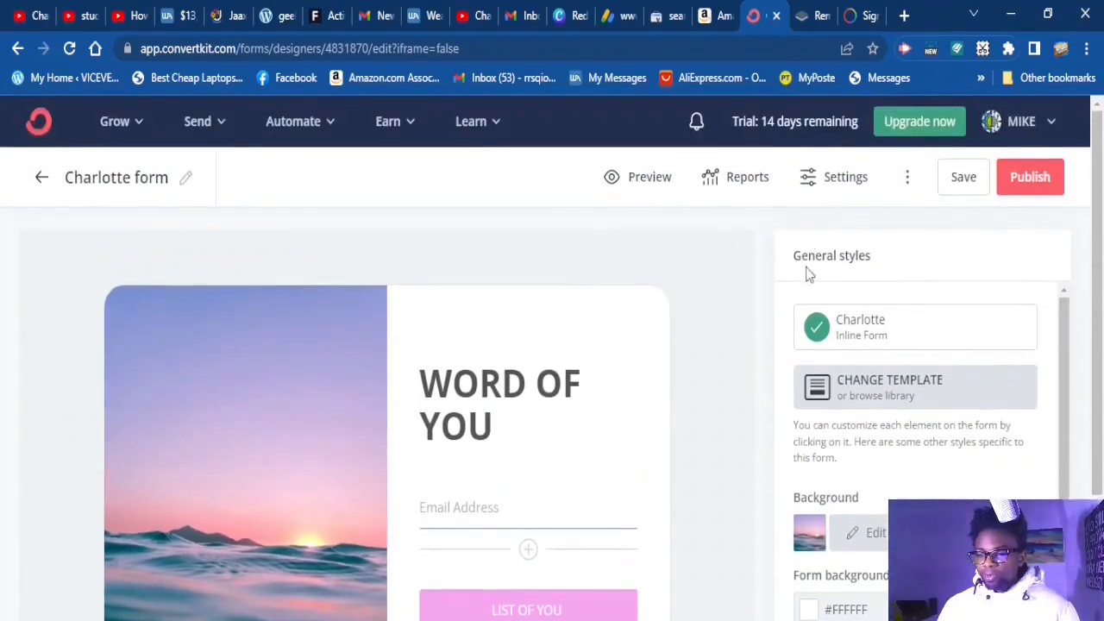
left_click(964, 179)
- Review the form's heading, email field, submit button and privacy note in the editor
scroll(723, 296, "down", 3)
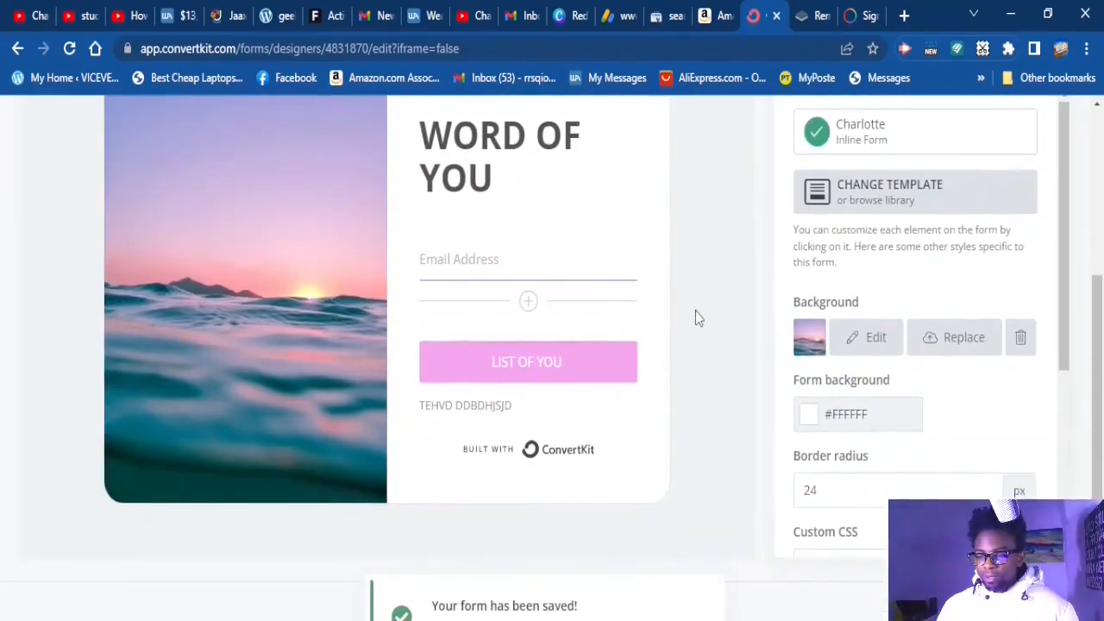
scroll(715, 325, "up", 3)
scroll(672, 344, "down", 1)
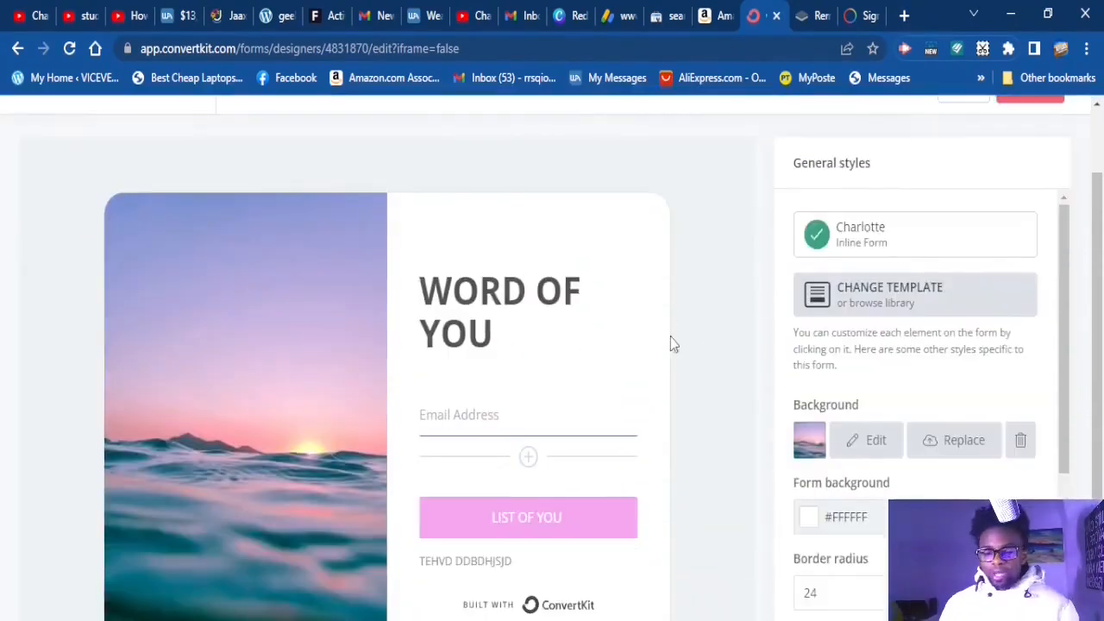
scroll(539, 318, "down", 1)
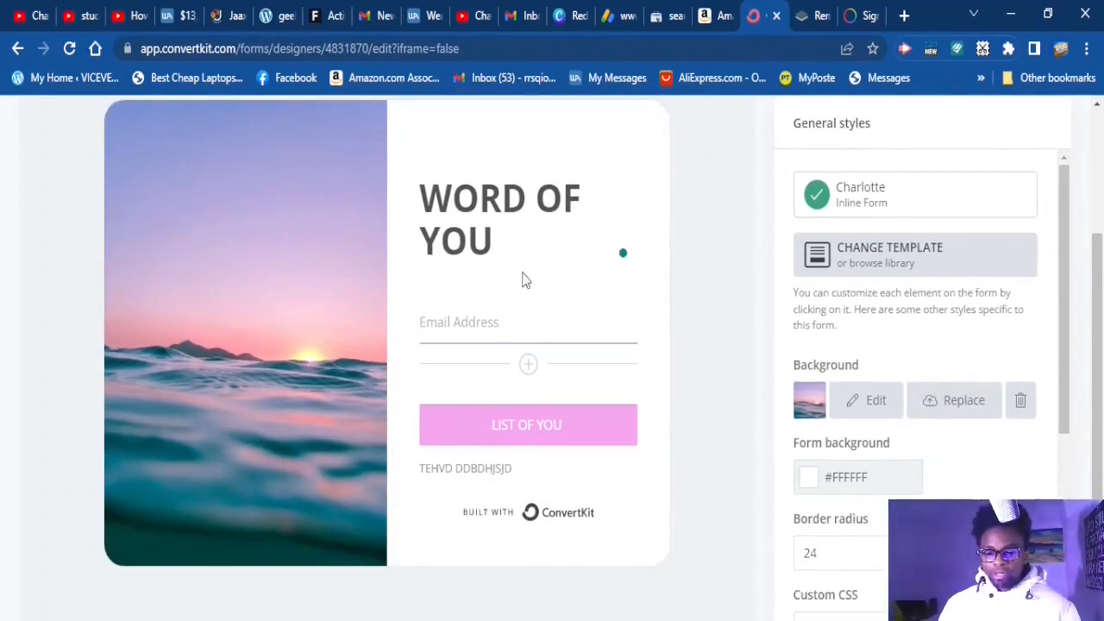
scroll(531, 278, "up", 1)
scroll(587, 291, "down", 1)
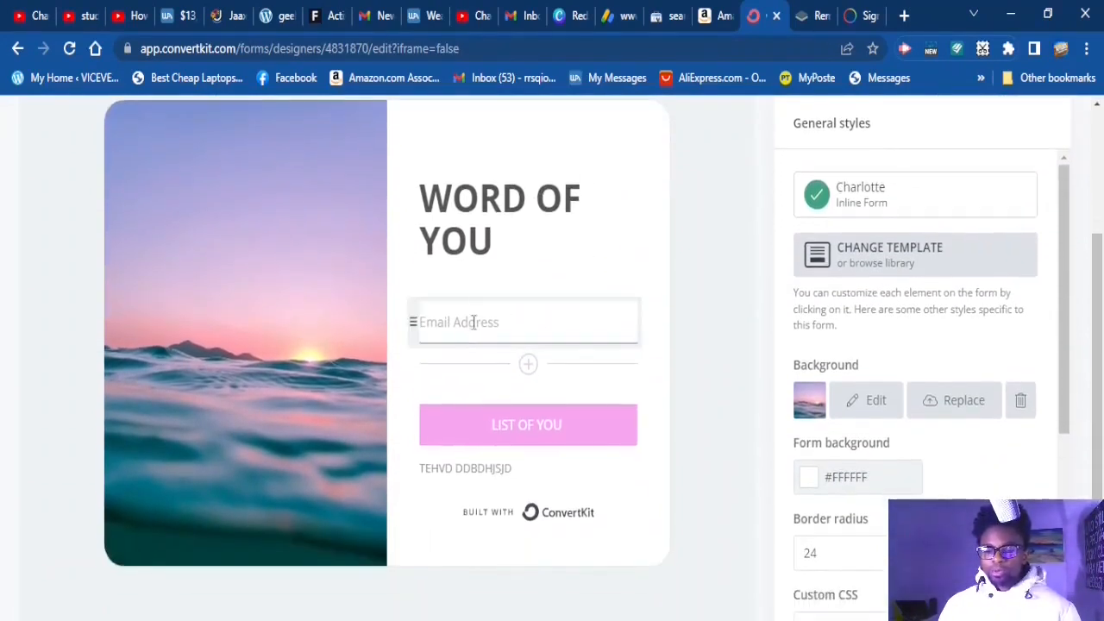
left_click_drag(478, 209, 635, 424)
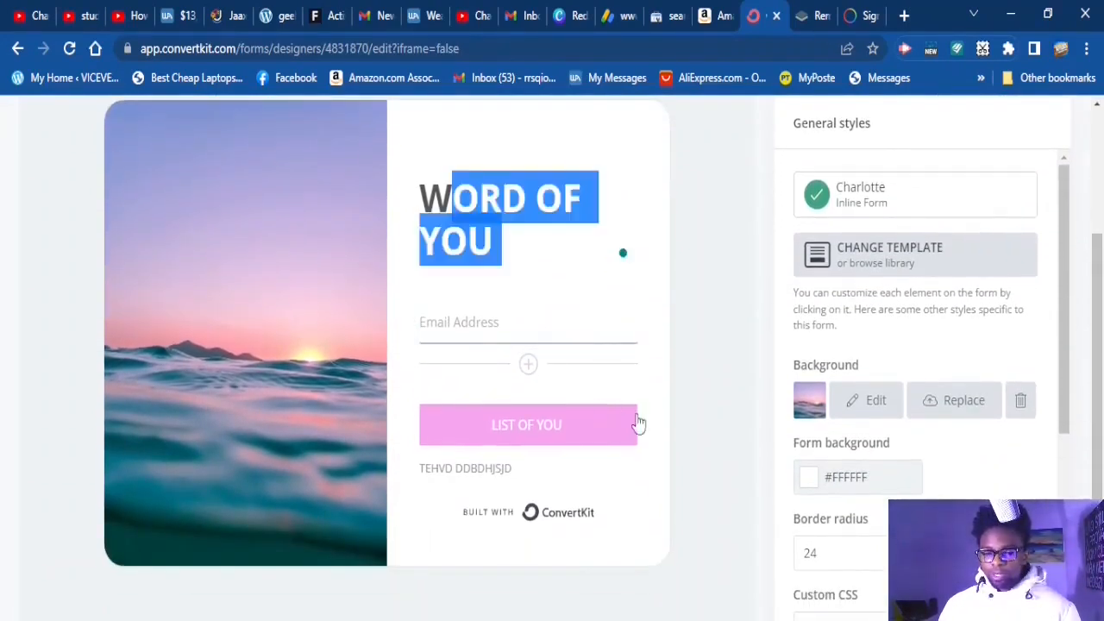
scroll(604, 423, "up", 2)
left_click(974, 279)
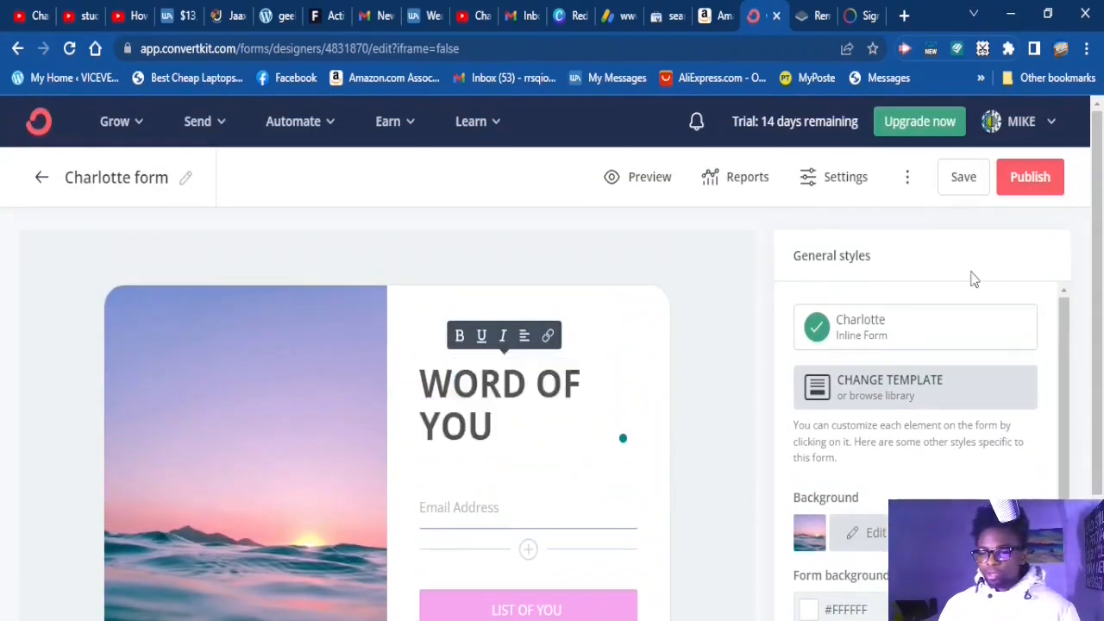
- Open the form's publishing options and copy the one-line JavaScript embed code
left_click(1034, 179)
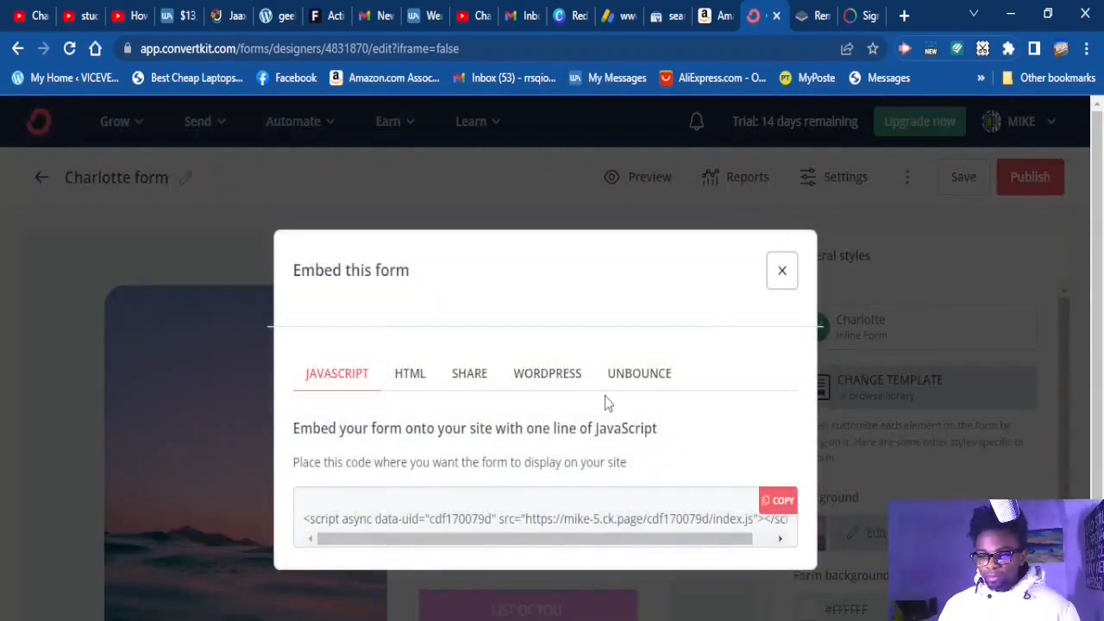
scroll(587, 456, "down", 1)
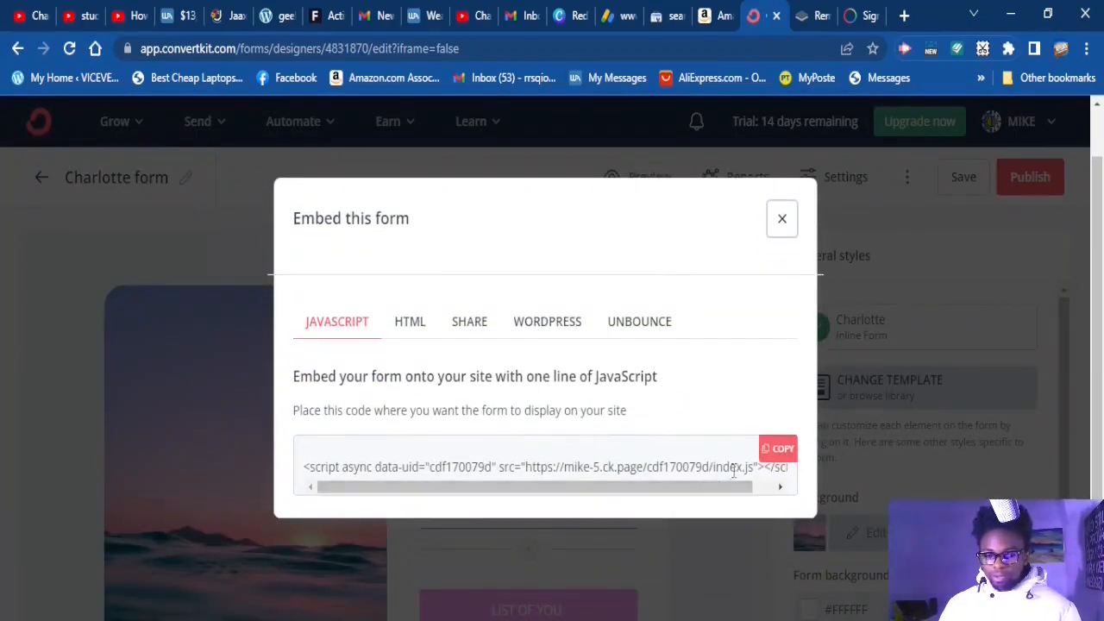
left_click(781, 452)
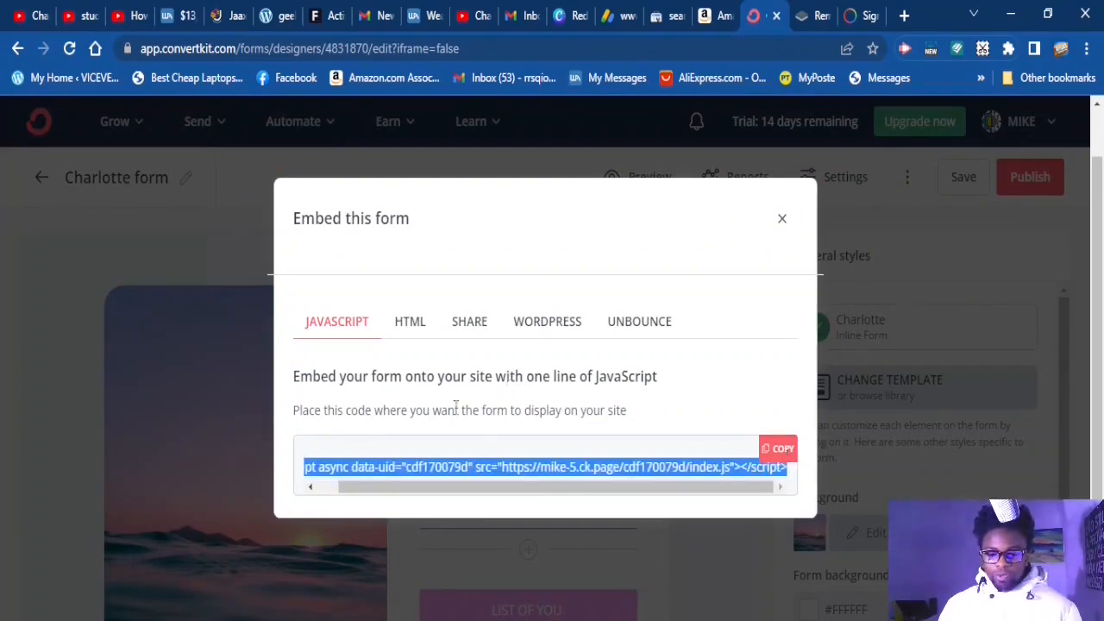
left_click_drag(426, 492, 405, 491)
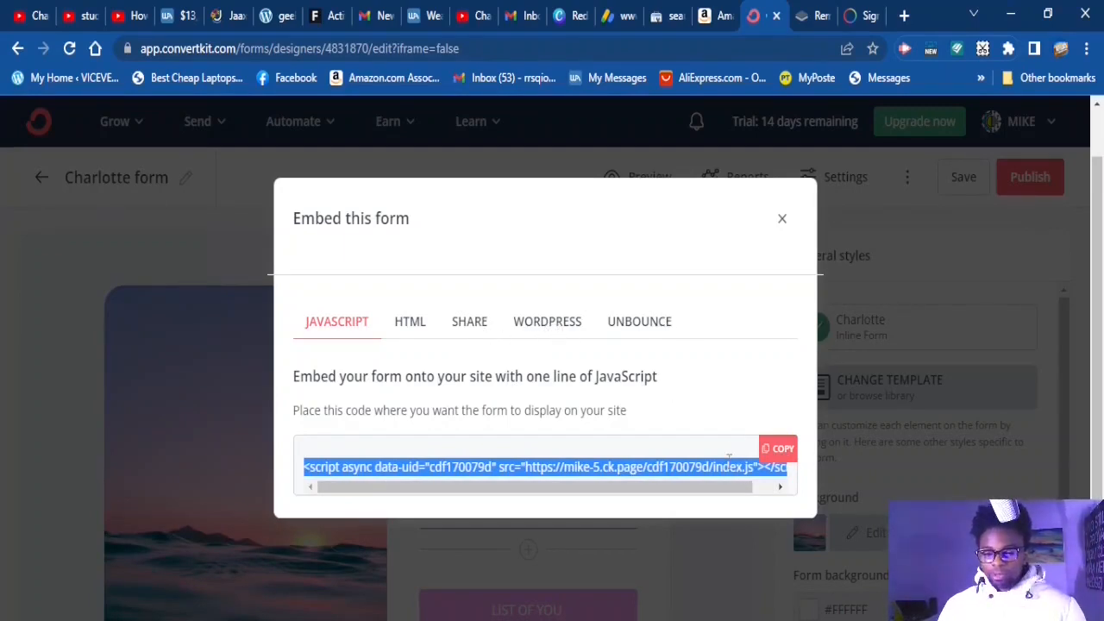
- Examine the HTML, Share, WordPress and Unbounce embed options for the form
left_click(410, 323)
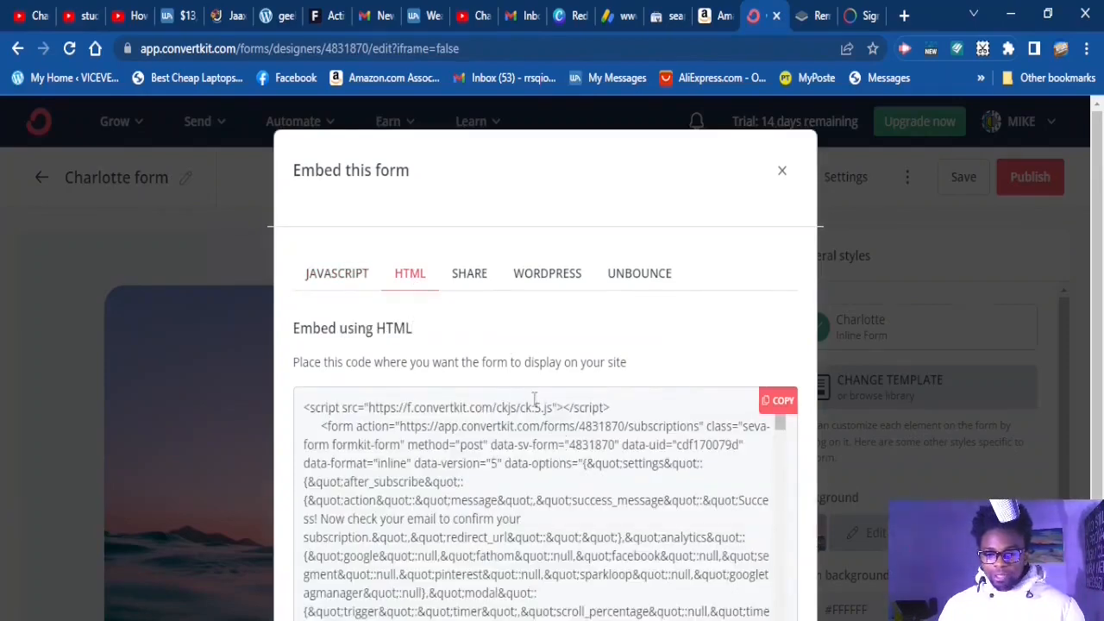
left_click(469, 276)
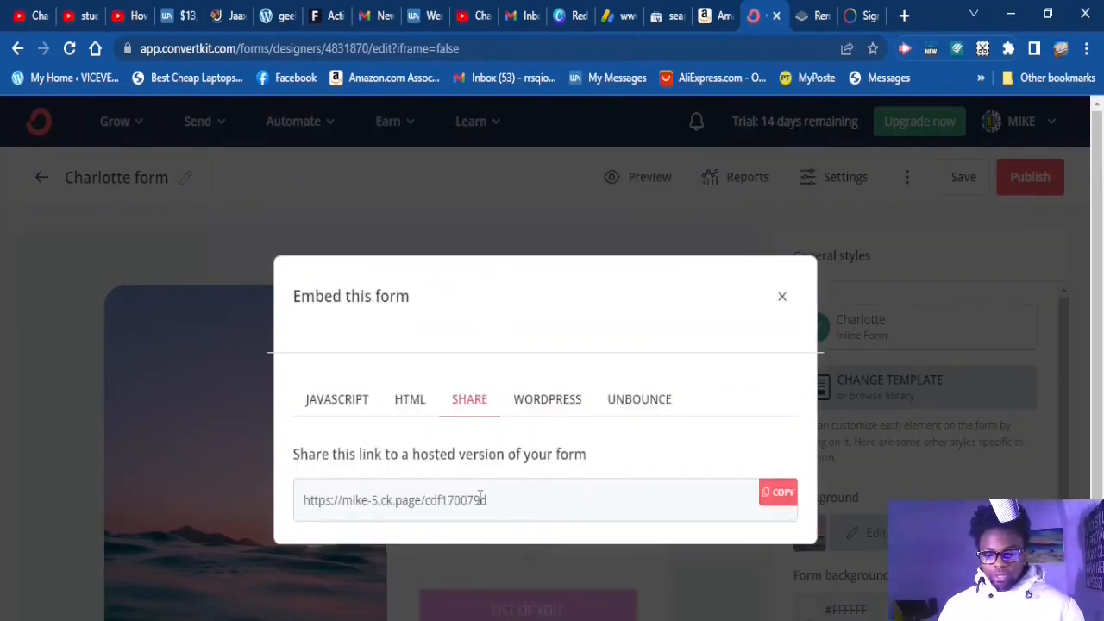
left_click(562, 403)
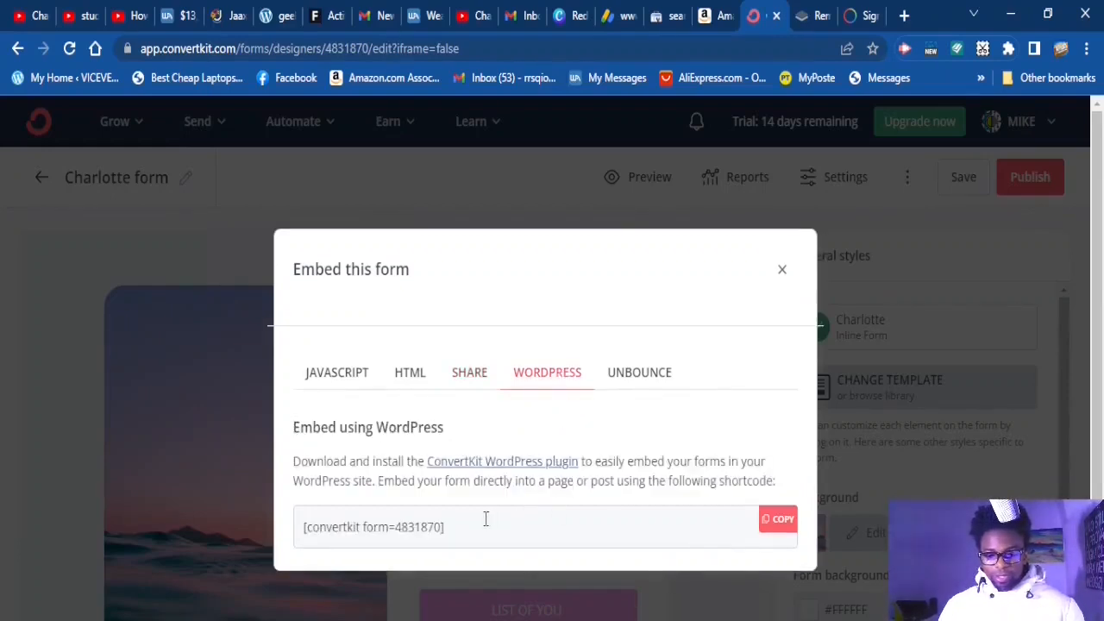
left_click(660, 378)
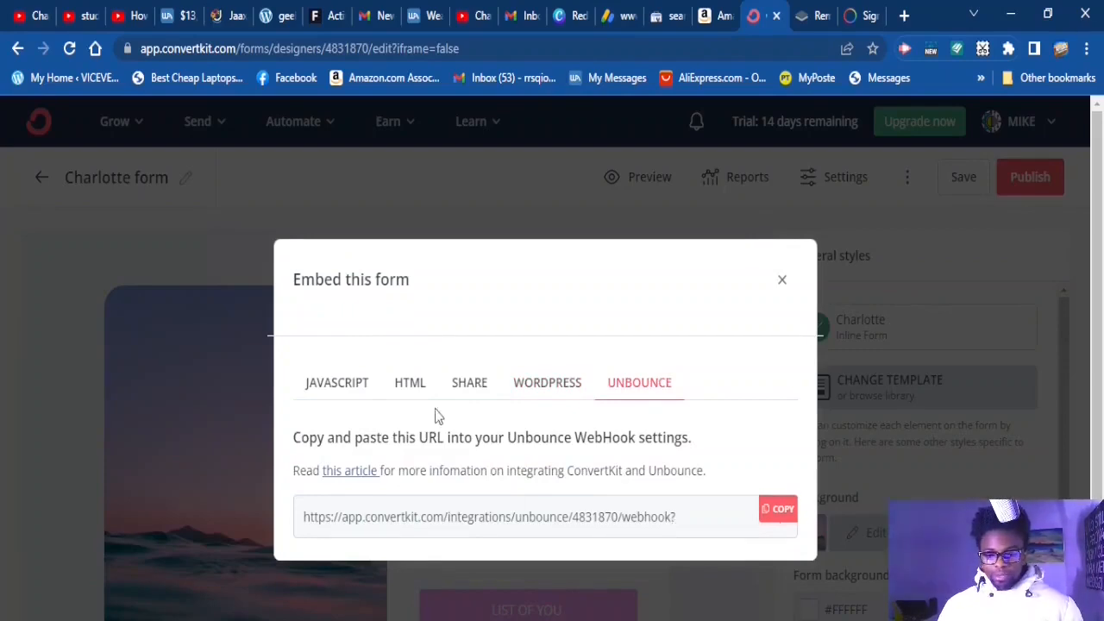
- Copy the form's full HTML embed code
left_click(417, 386)
scroll(552, 440, "down", 3)
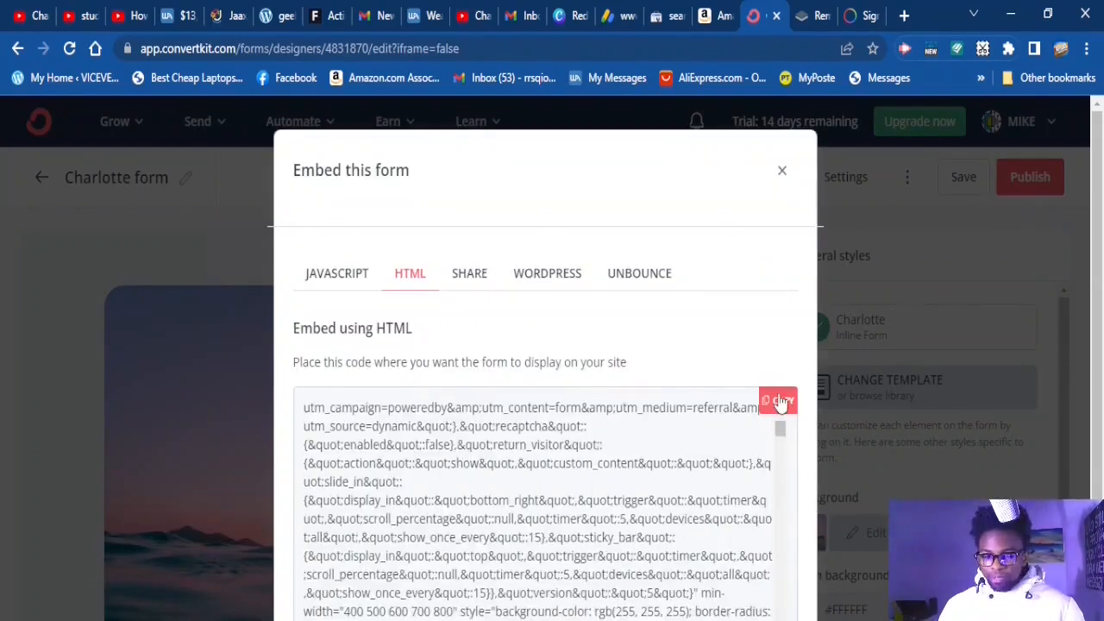
left_click(780, 401)
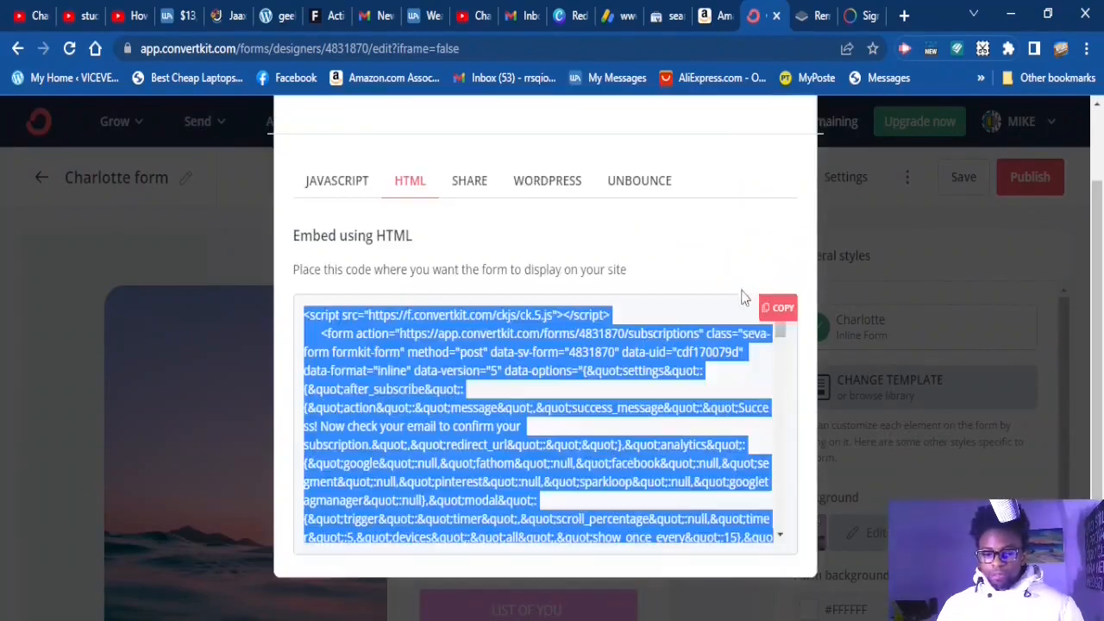
scroll(743, 296, "up", 3)
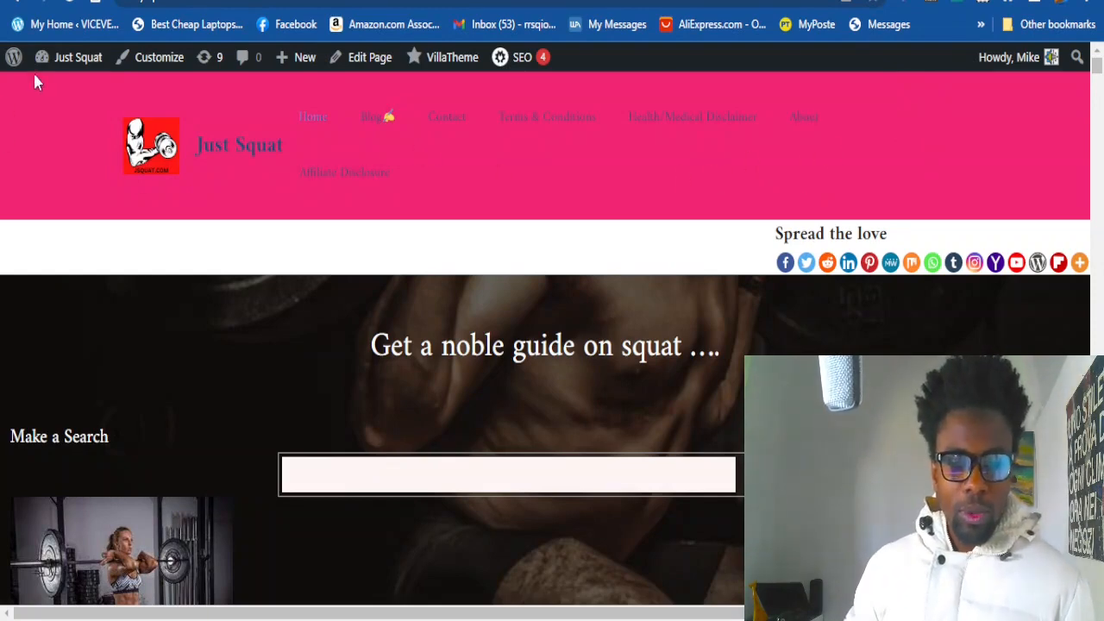
- Switch to the Just Squat WordPress site, open its Widgets settings and expand the Header widget area
mouse_move(60, 67)
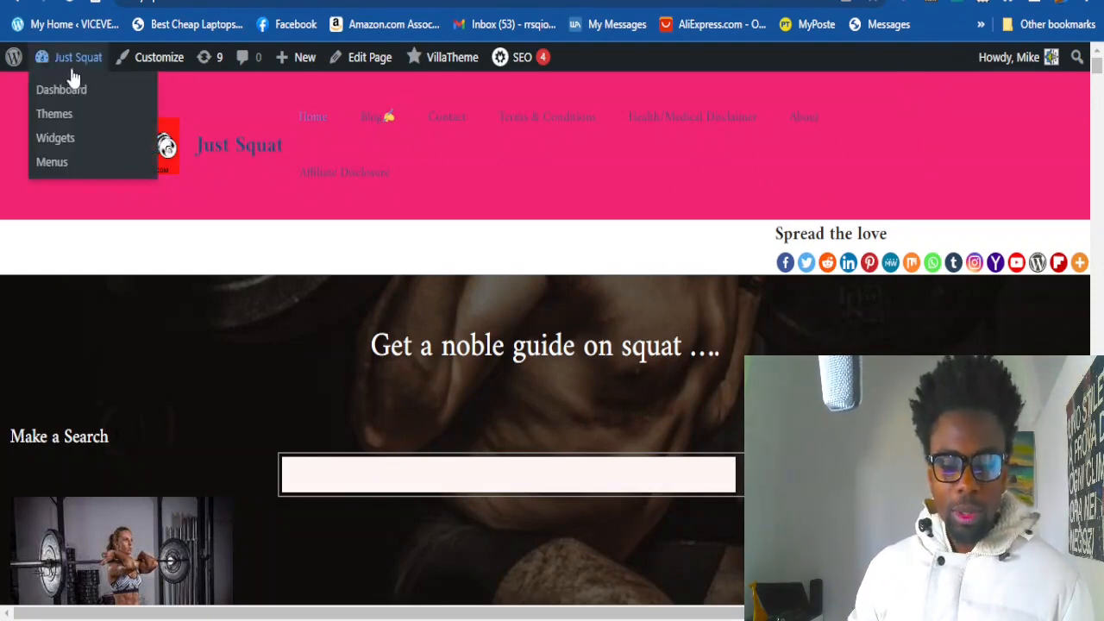
left_click(55, 139)
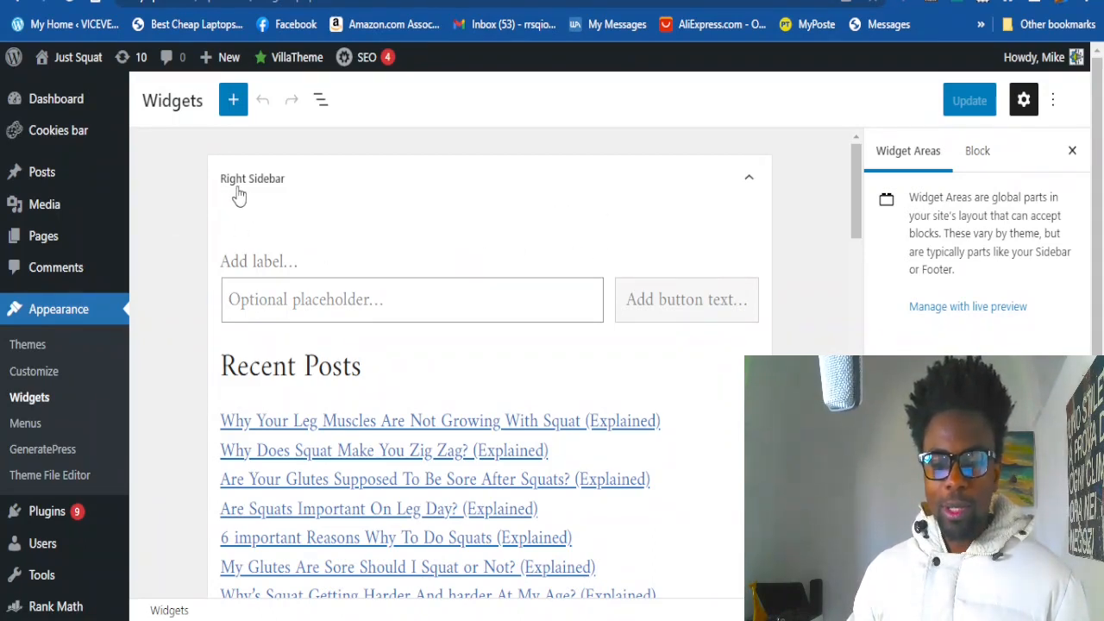
scroll(367, 246, "down", 3)
scroll(367, 250, "down", 8)
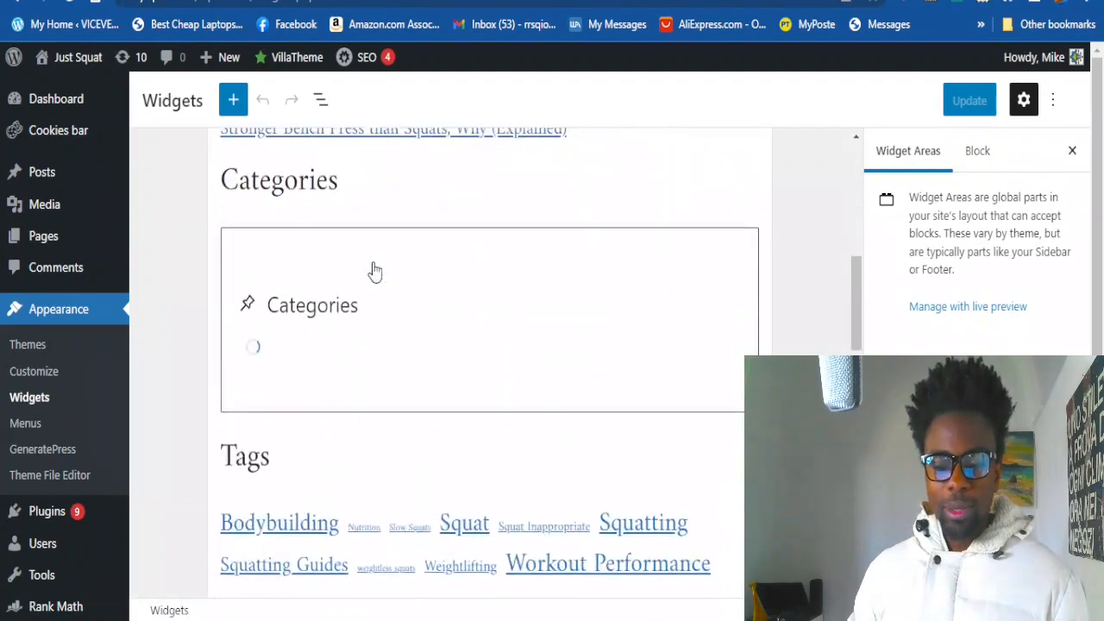
scroll(371, 274, "down", 6)
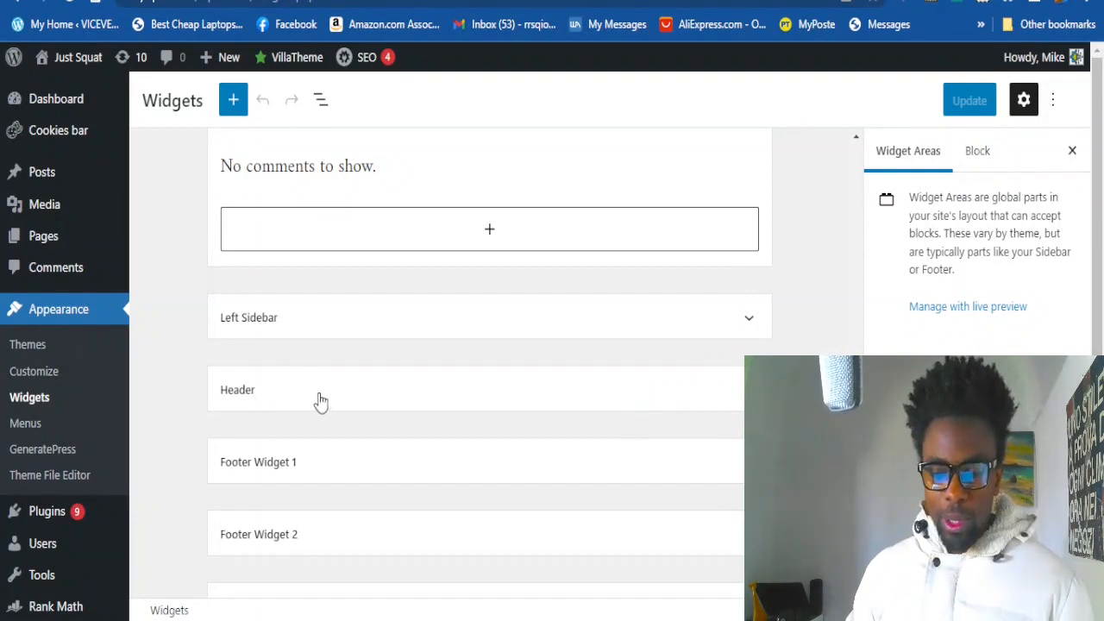
left_click(387, 397)
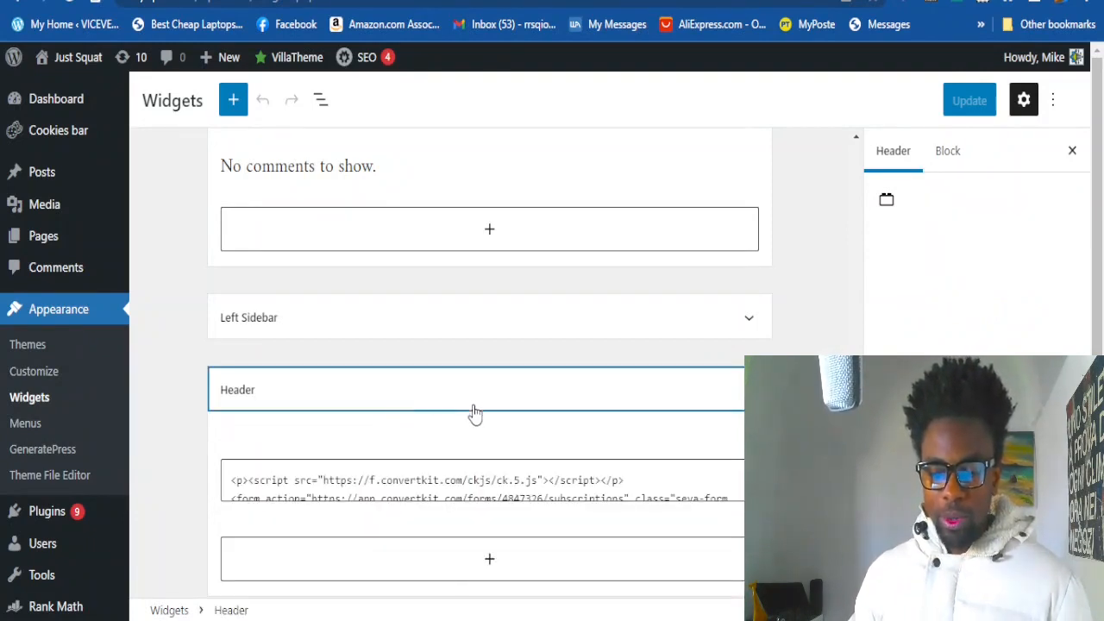
- Add a Custom HTML block below the existing form code in the Header widget area
scroll(634, 357, "down", 3)
scroll(624, 369, "up", 1)
scroll(560, 422, "down", 2)
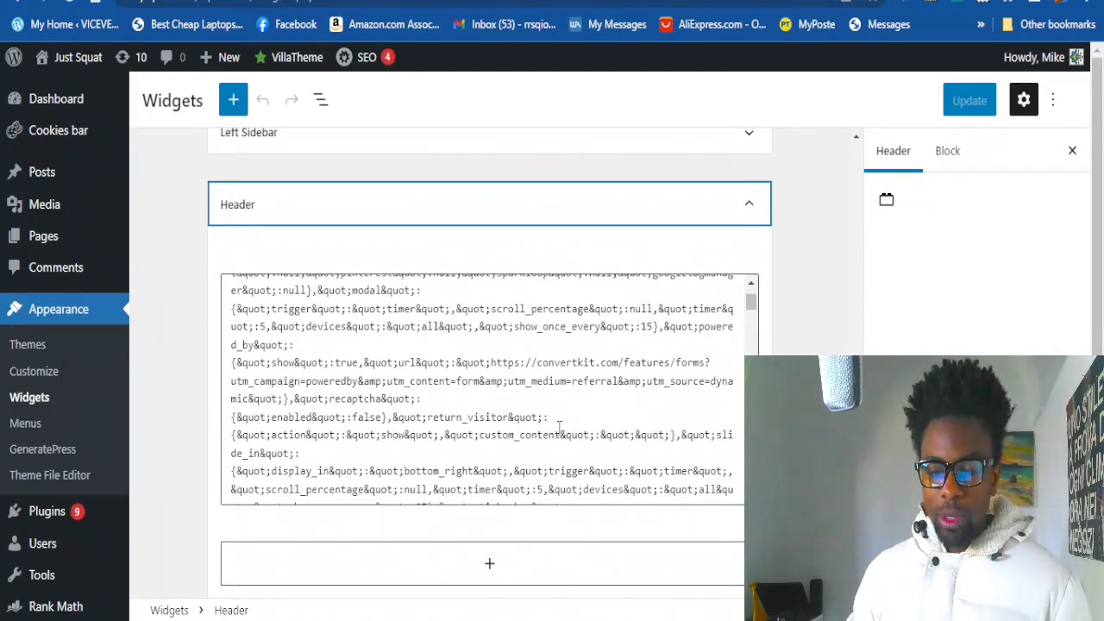
scroll(488, 565, "down", 1)
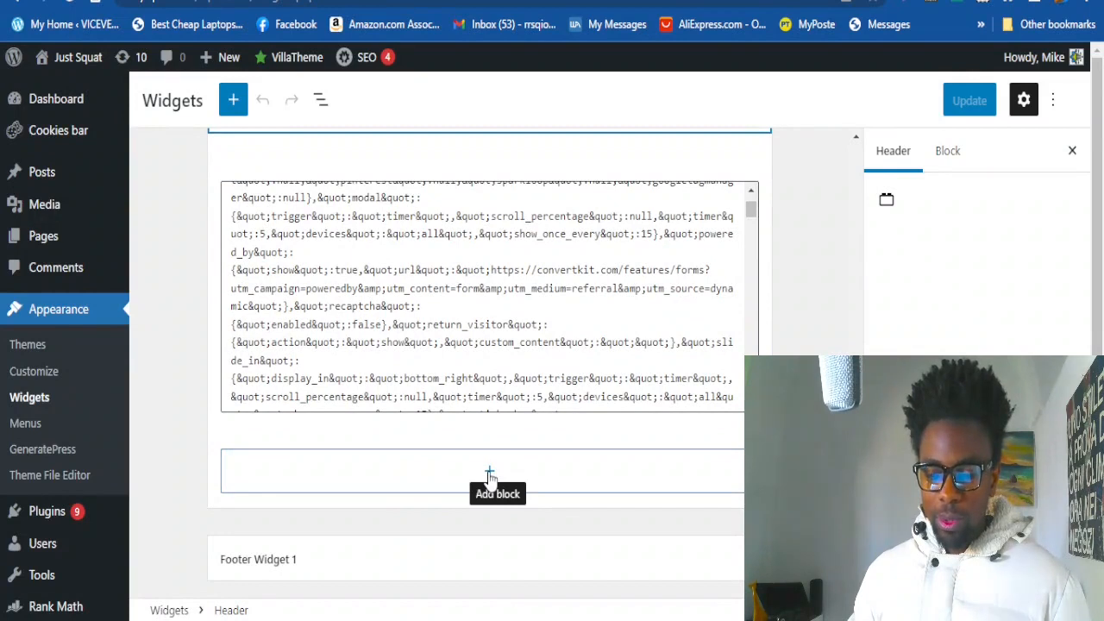
left_click(489, 473)
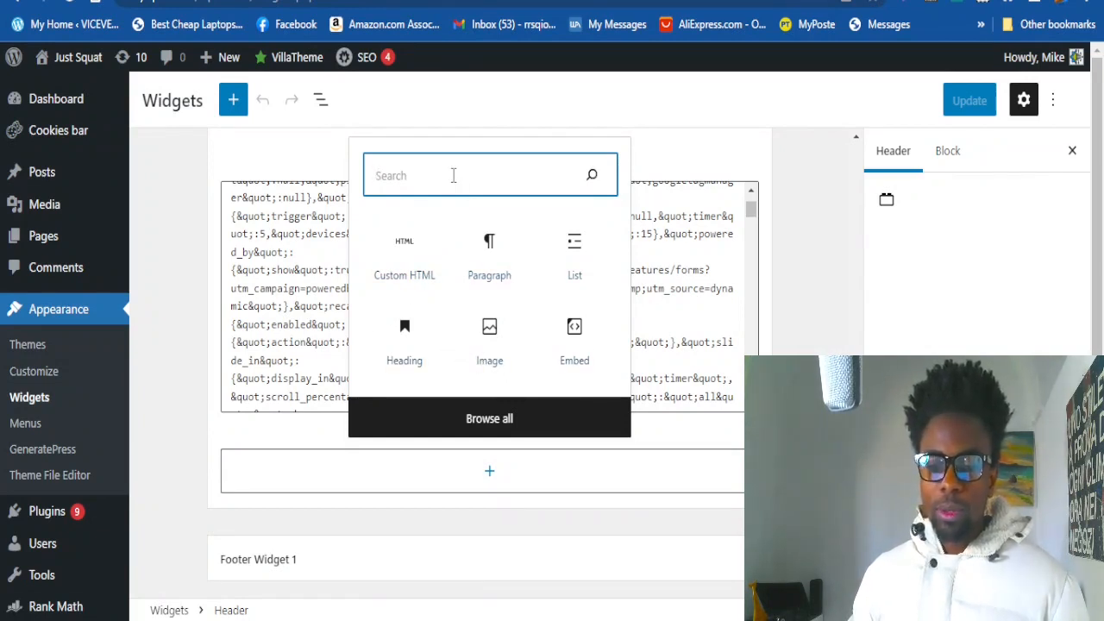
type("html")
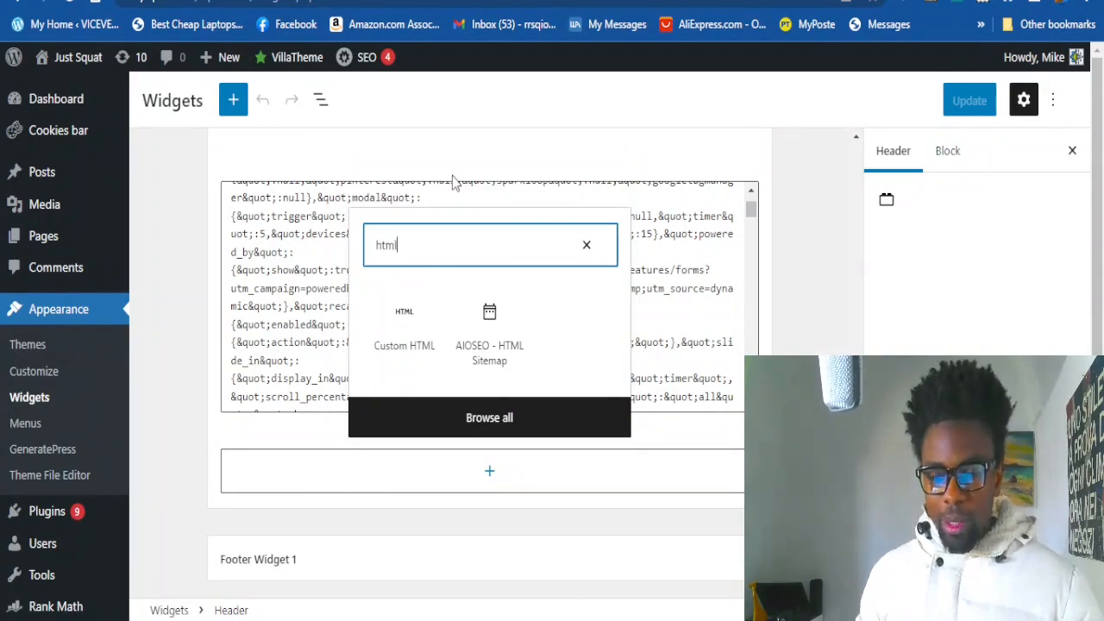
left_click(405, 348)
left_click(405, 338)
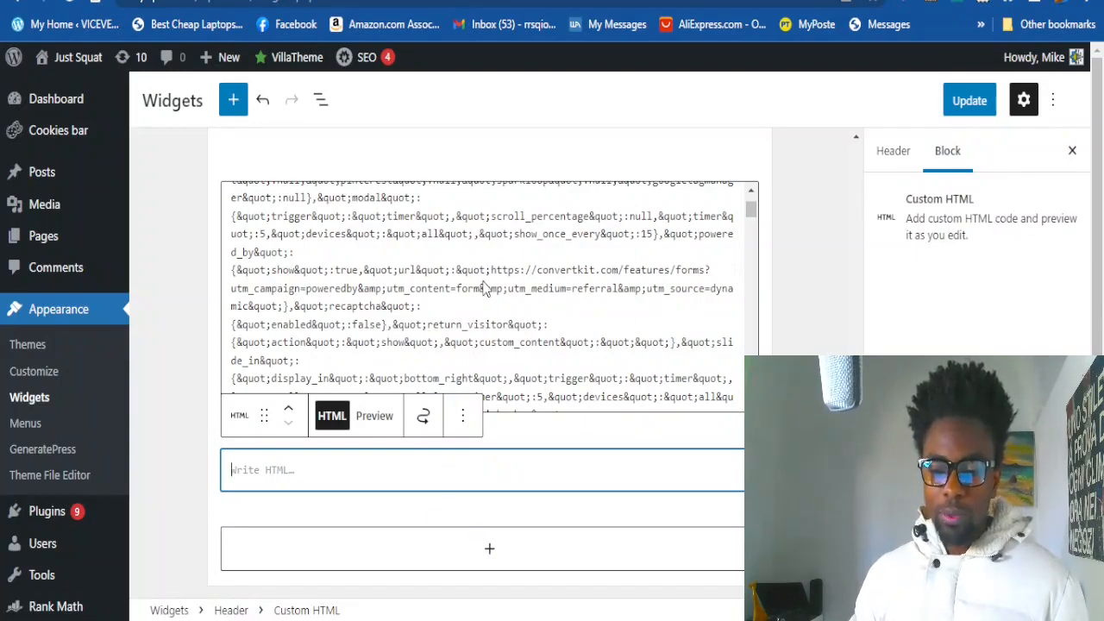
- Paste the copied ConvertKit form code into the new Custom HTML block in the Header widget area and save the widgets
scroll(486, 289, "up", 5)
scroll(486, 388, "down", 6)
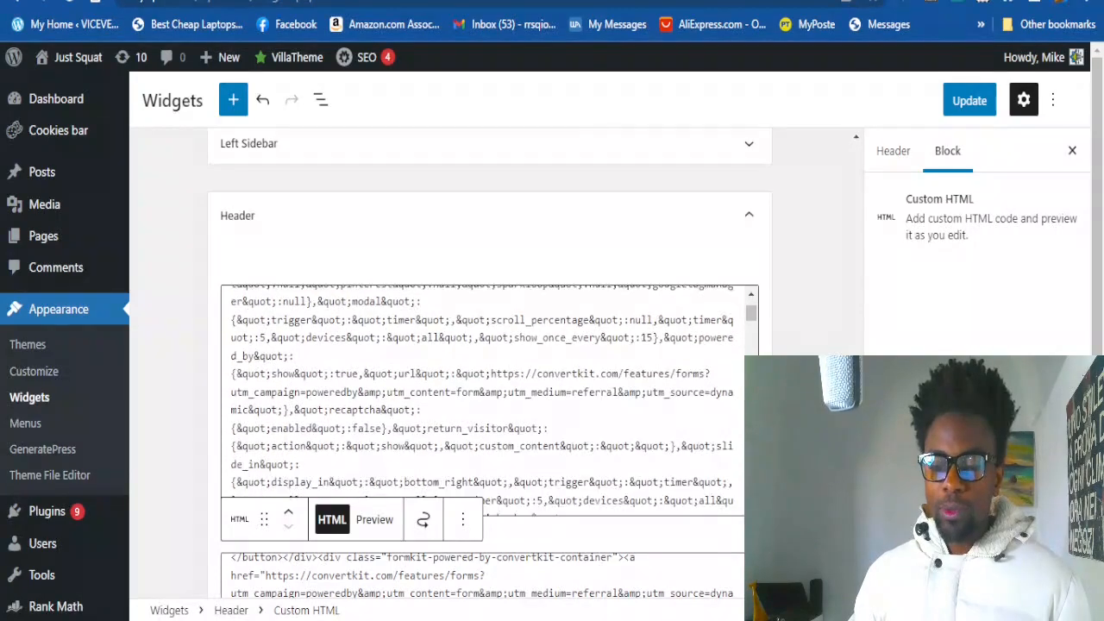
scroll(489, 362, "down", 4)
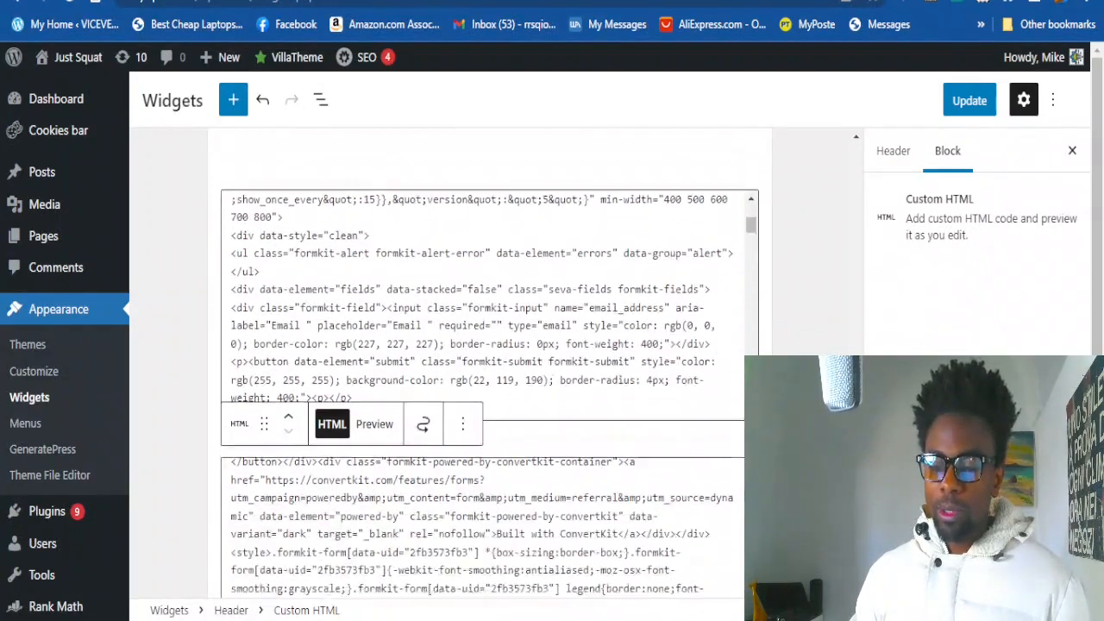
scroll(585, 442, "down", 3)
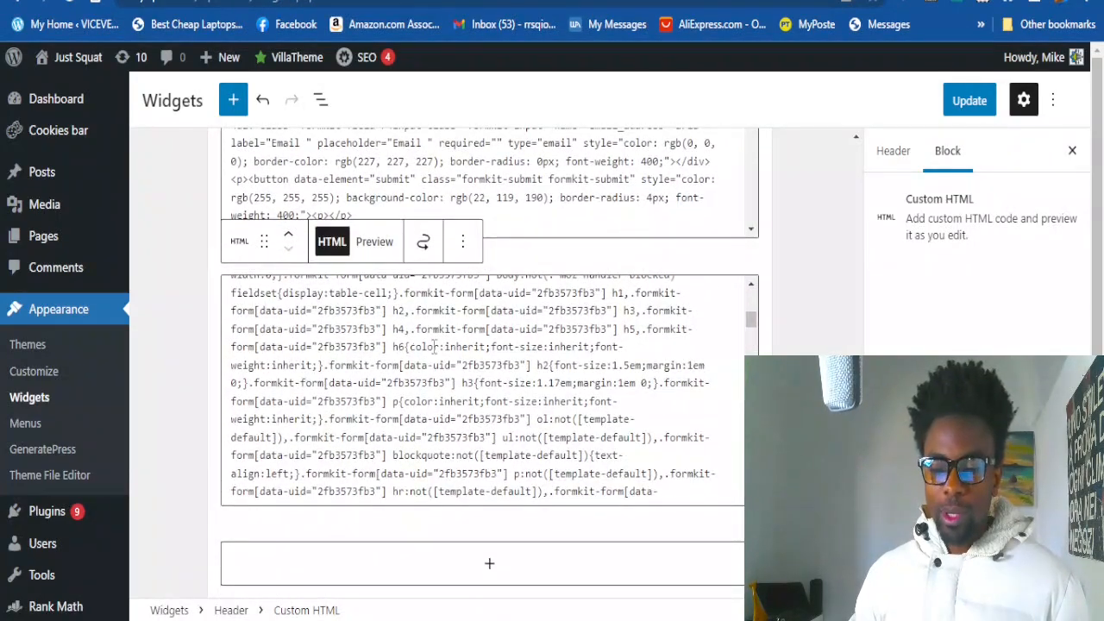
scroll(434, 346, "up", 5)
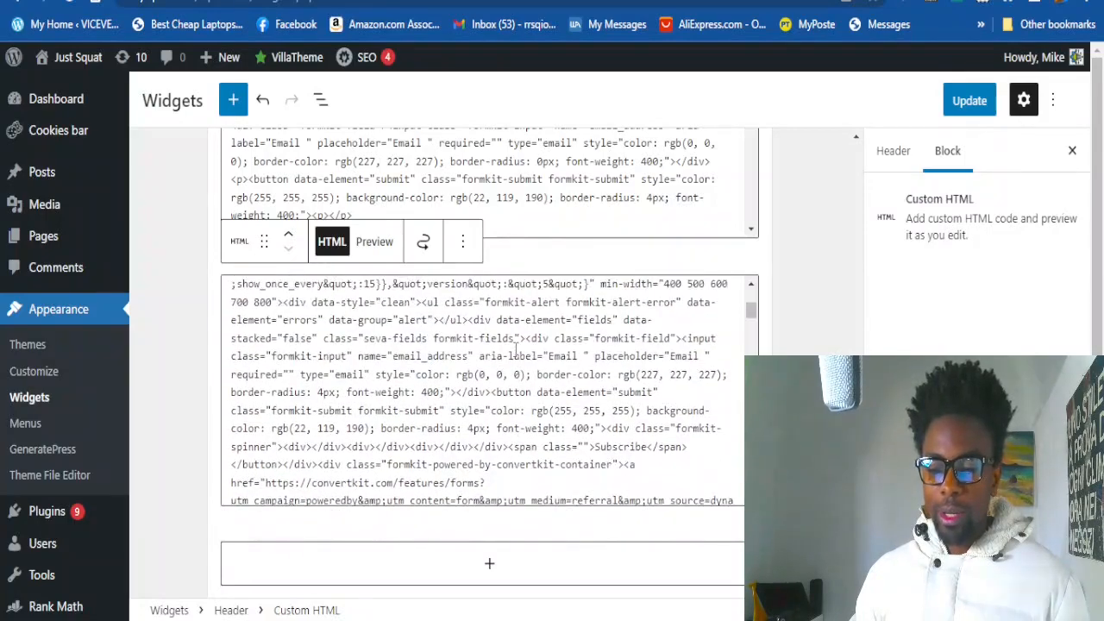
scroll(802, 336, "down", 3)
scroll(862, 320, "up", 3)
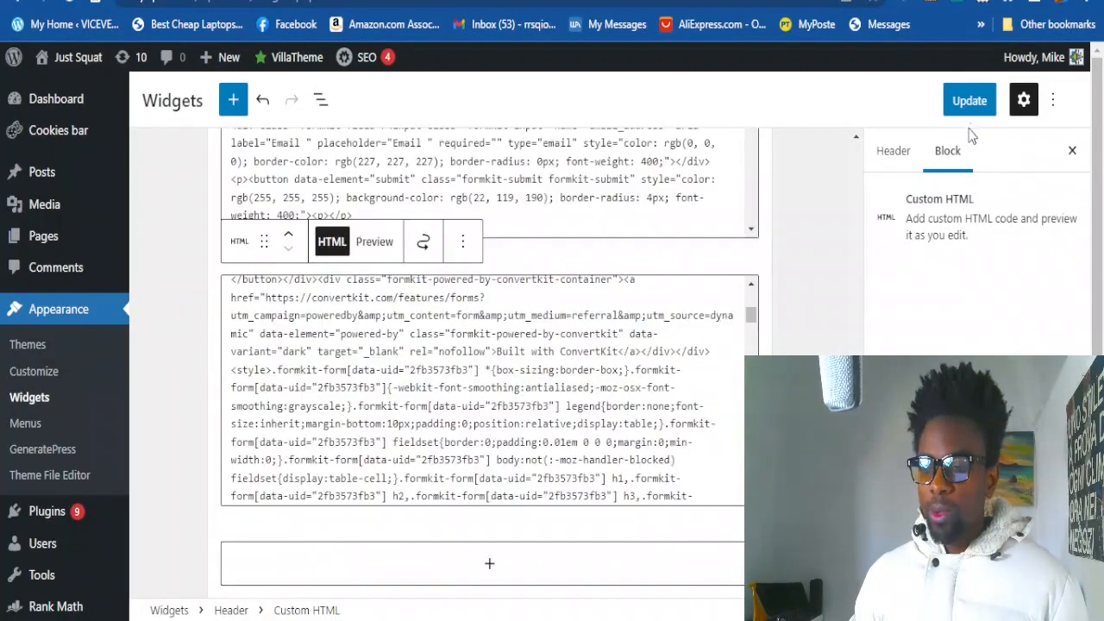
left_click(970, 101)
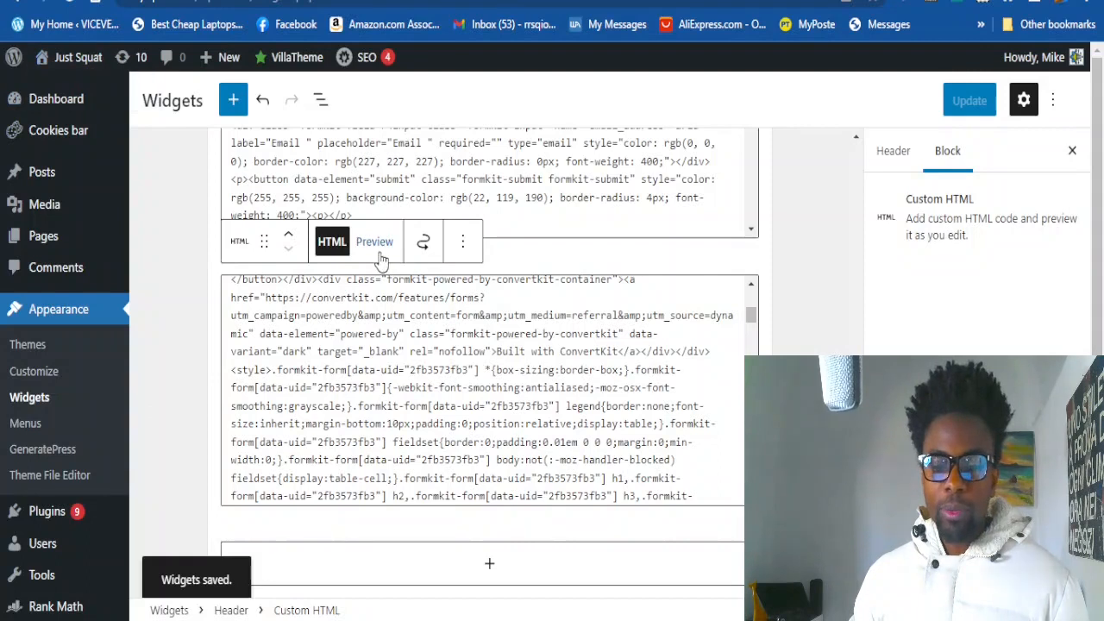
- Preview the new Custom HTML block's form and open the live Just Squat site to examine the subscribe form in its header
left_click(377, 255)
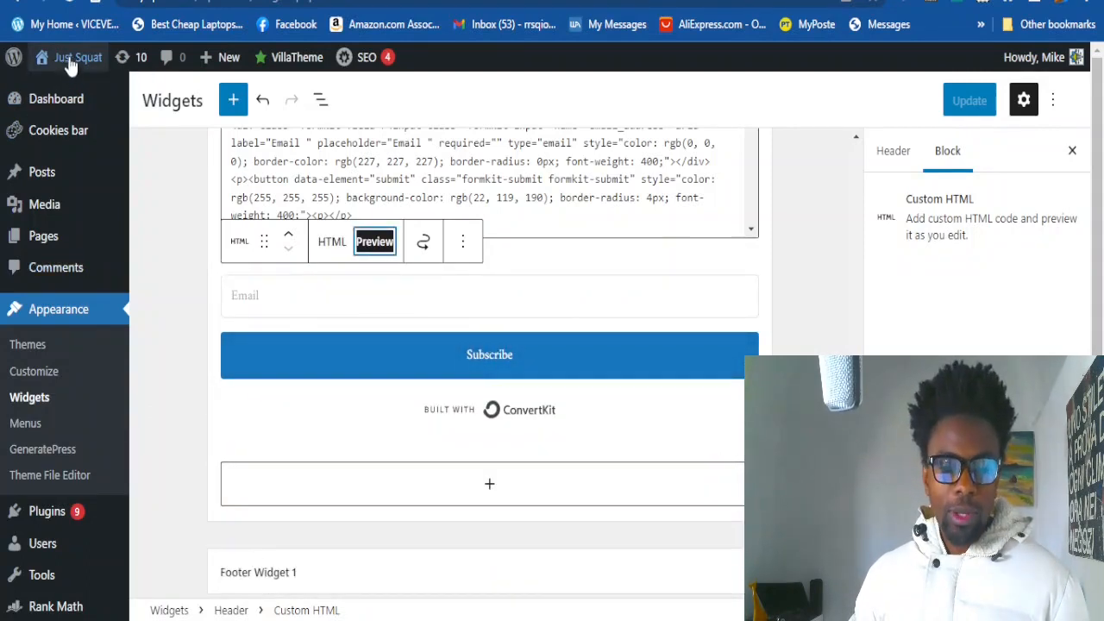
mouse_move(76, 56)
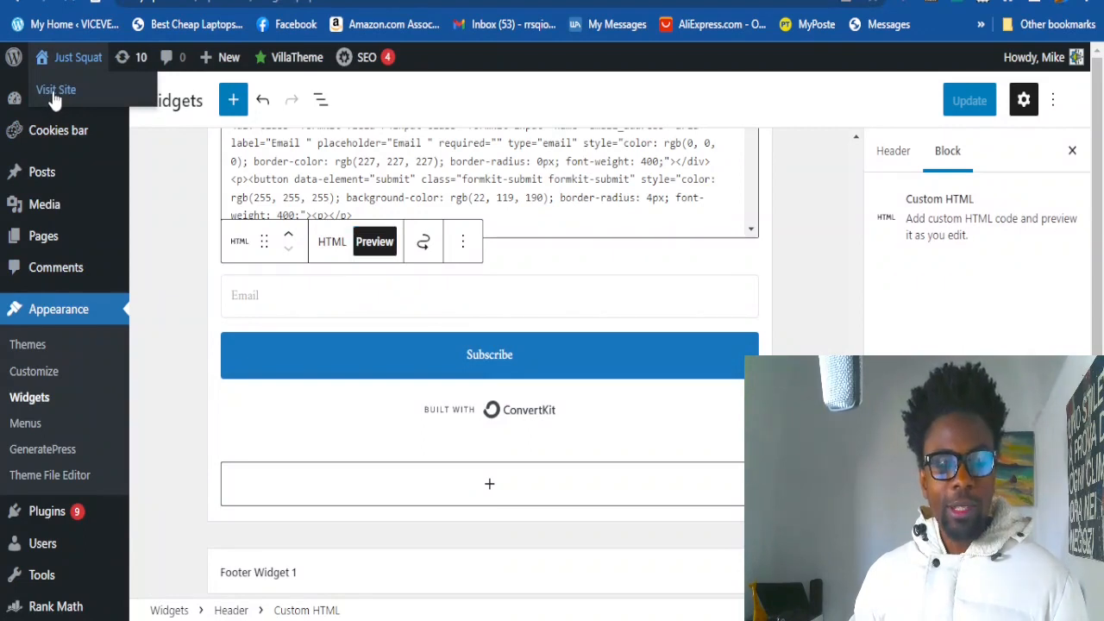
left_click(55, 93)
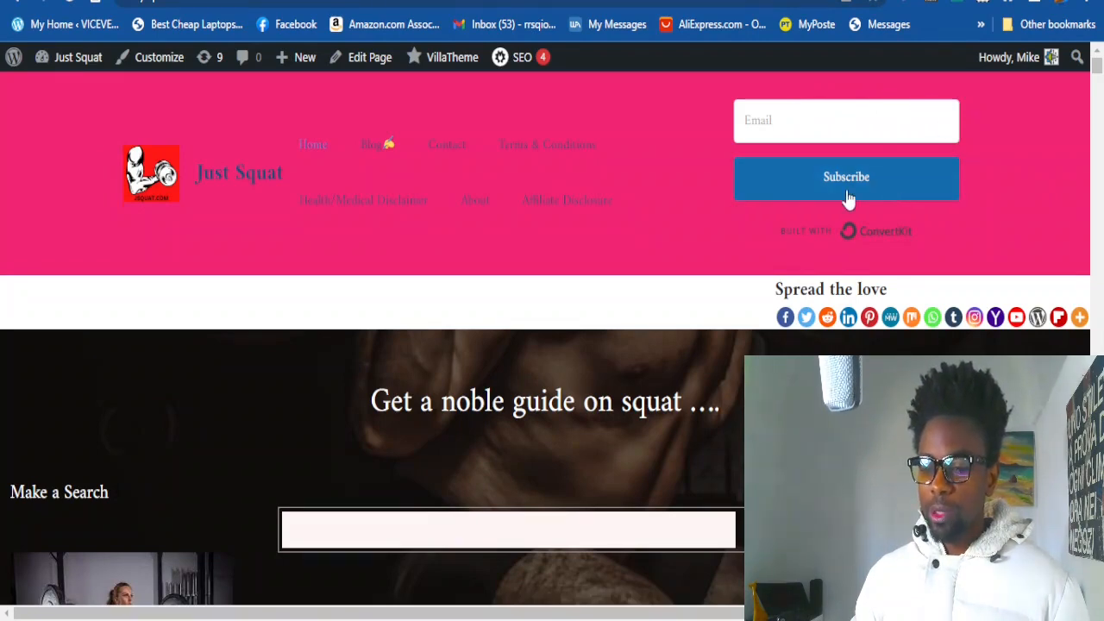
scroll(863, 229, "down", 1)
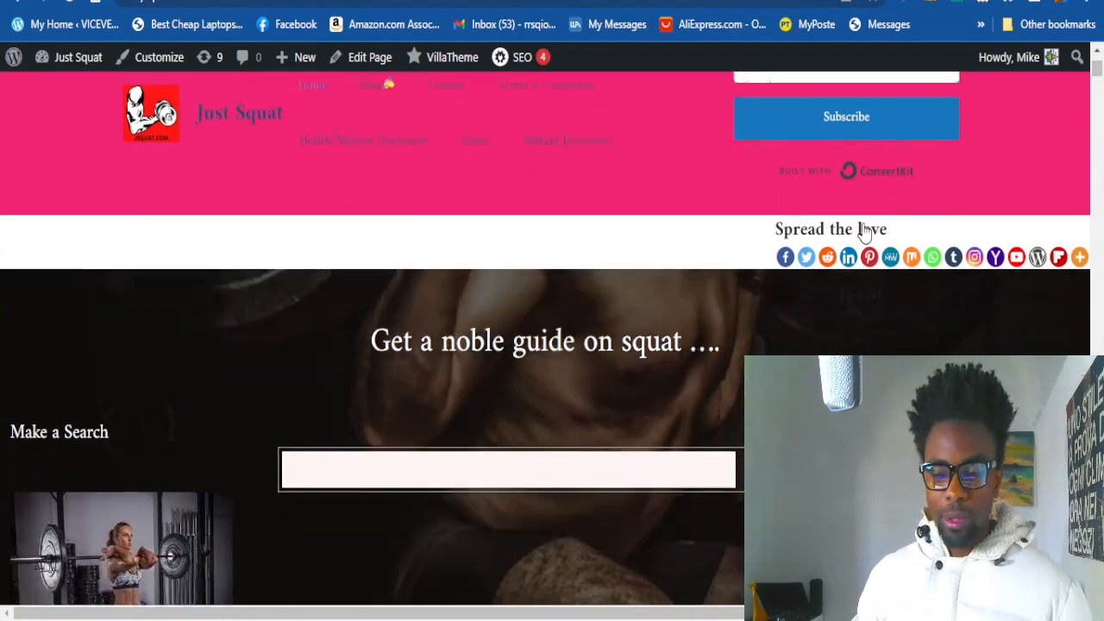
scroll(863, 230, "down", 4)
scroll(863, 229, "up", 5)
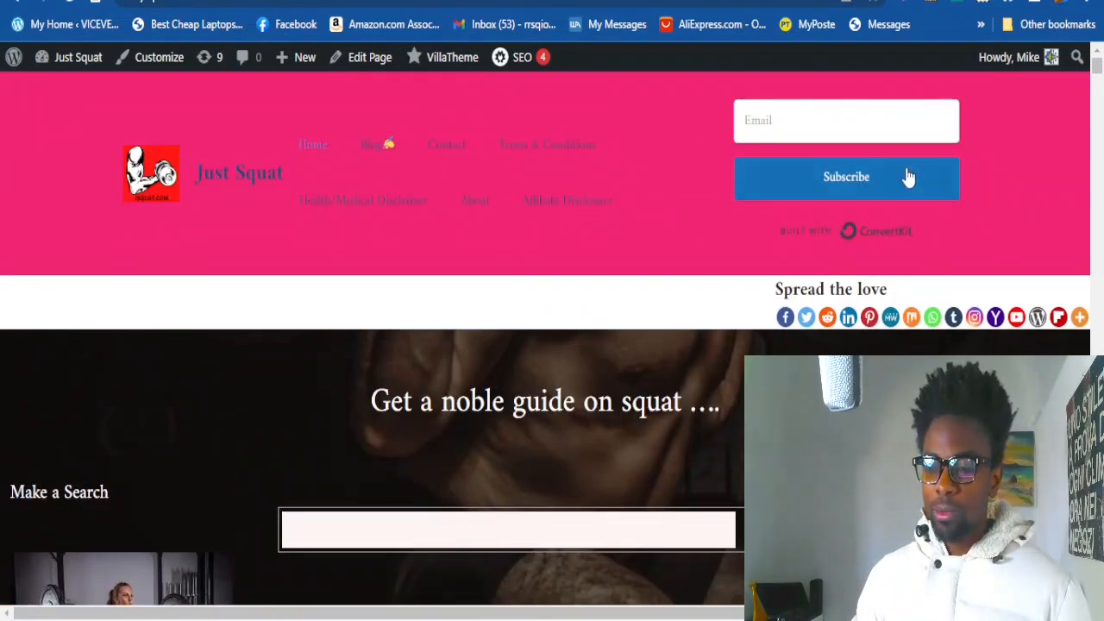
scroll(975, 157, "down", 3)
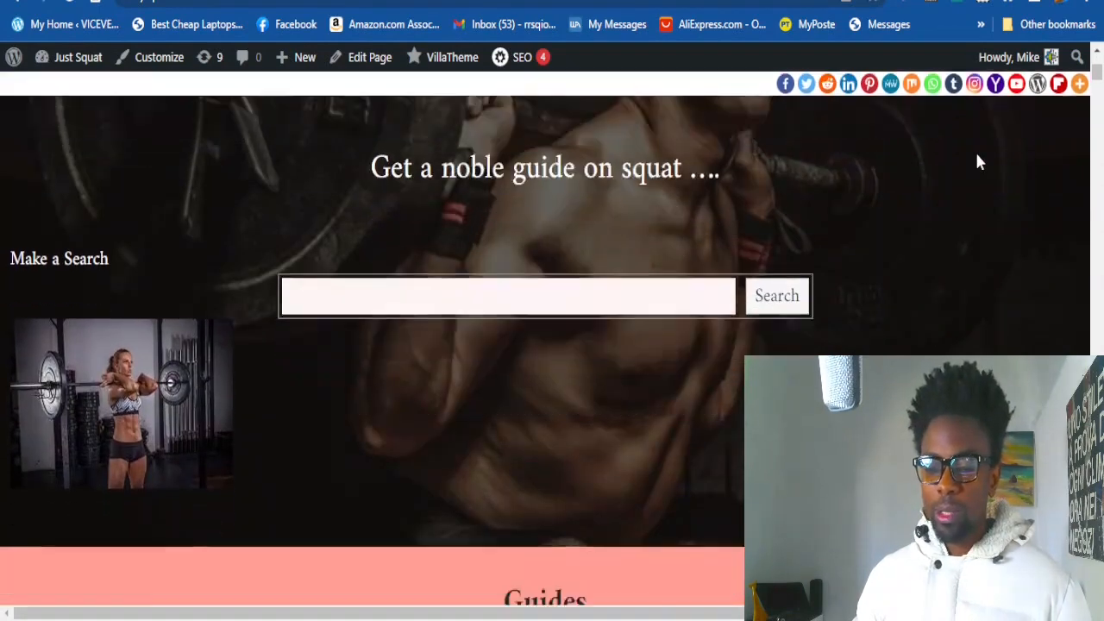
scroll(975, 157, "up", 3)
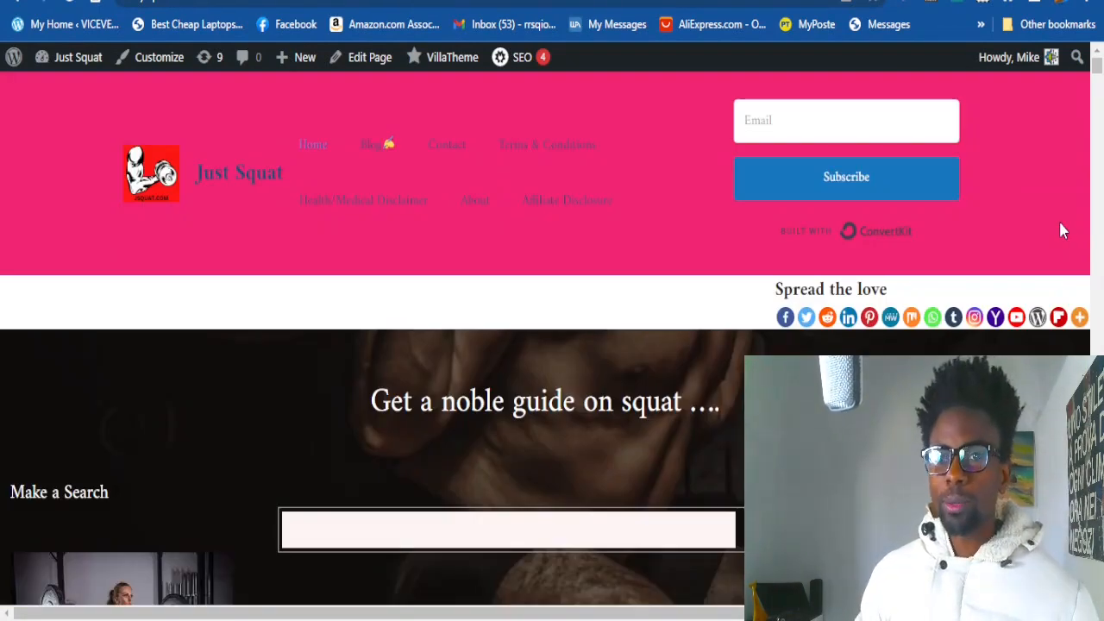